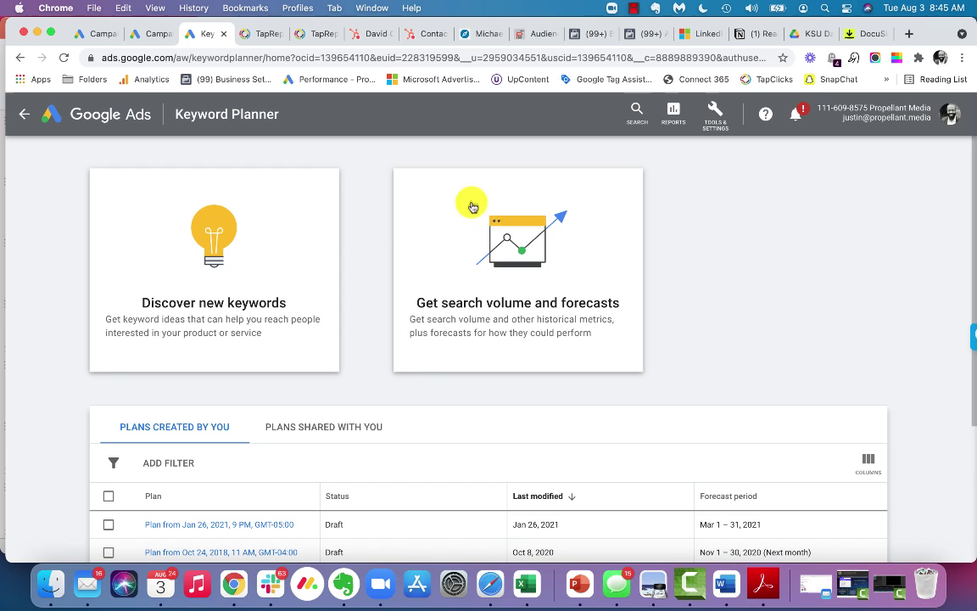
click(715, 113)
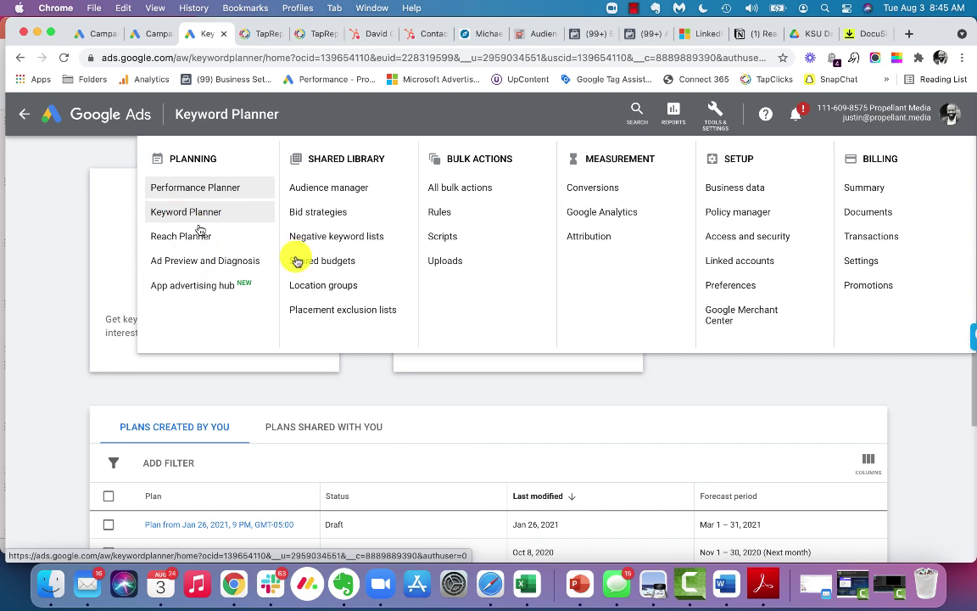
click(712, 394)
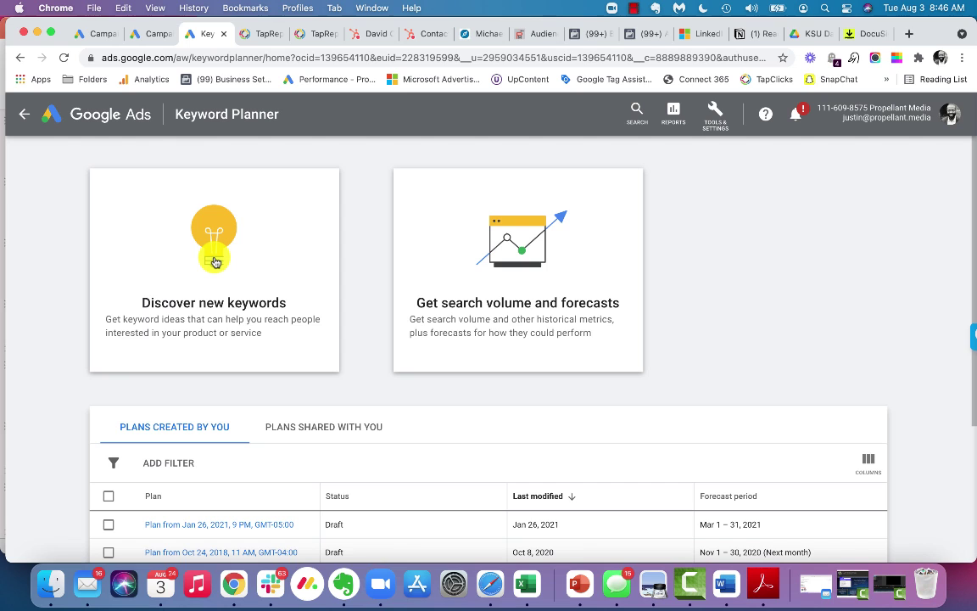
Step: Discover new keywords starting from the term "hvac repair" and get the keyword results
click(215, 262)
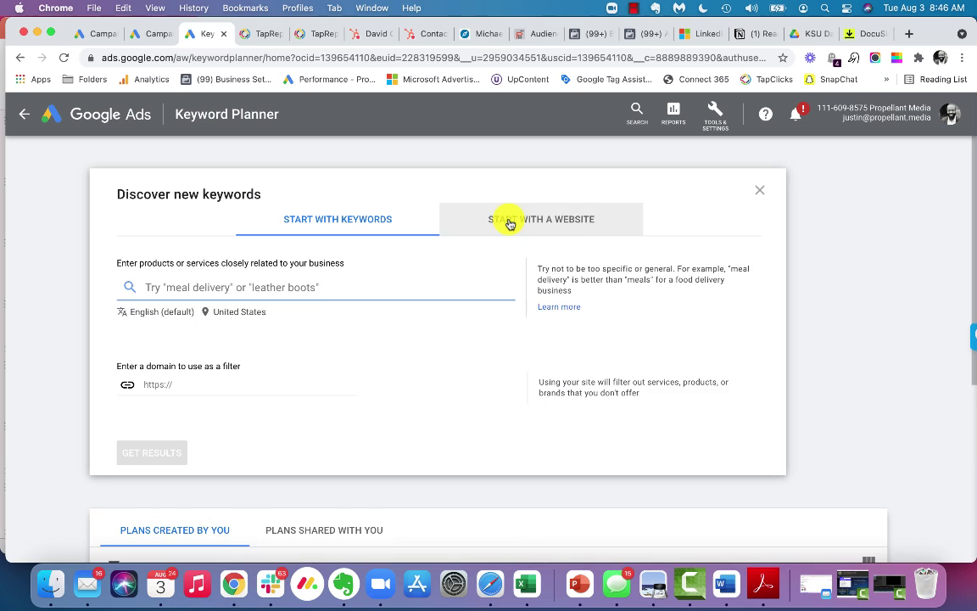
click(510, 222)
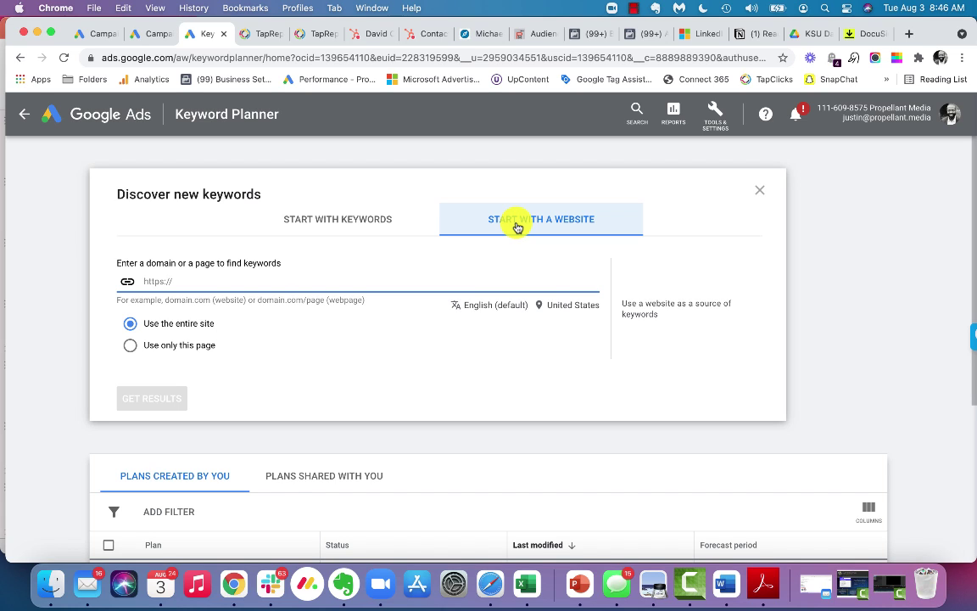
click(362, 220)
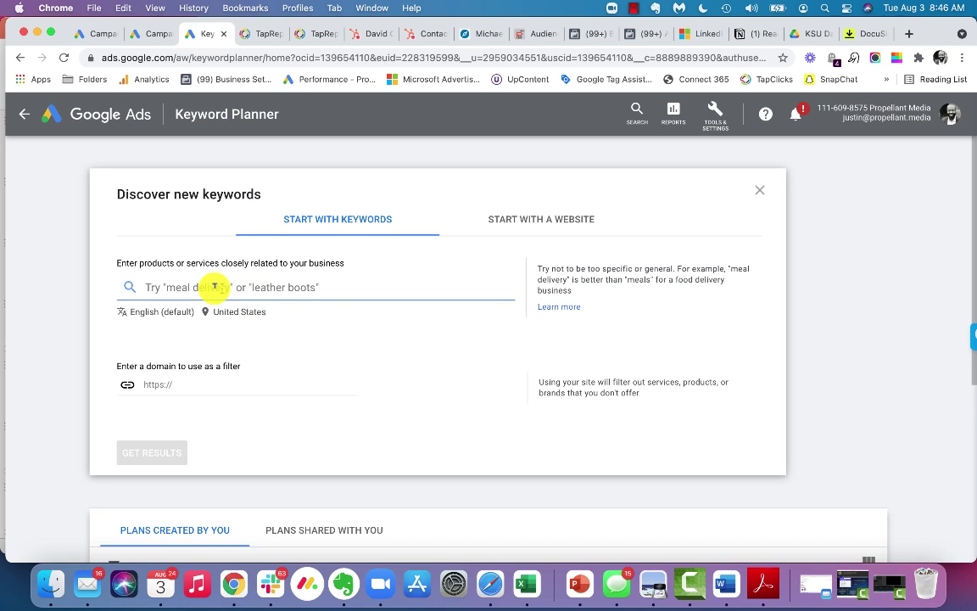
text(hvac ai)
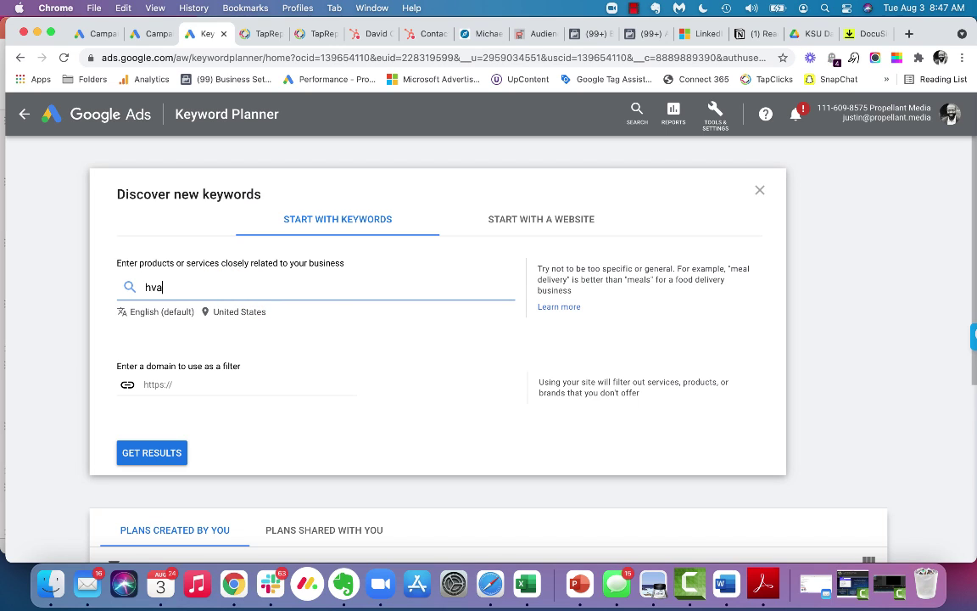
key(BackSpace)
key(BackSpace)
text(repair)
click(165, 457)
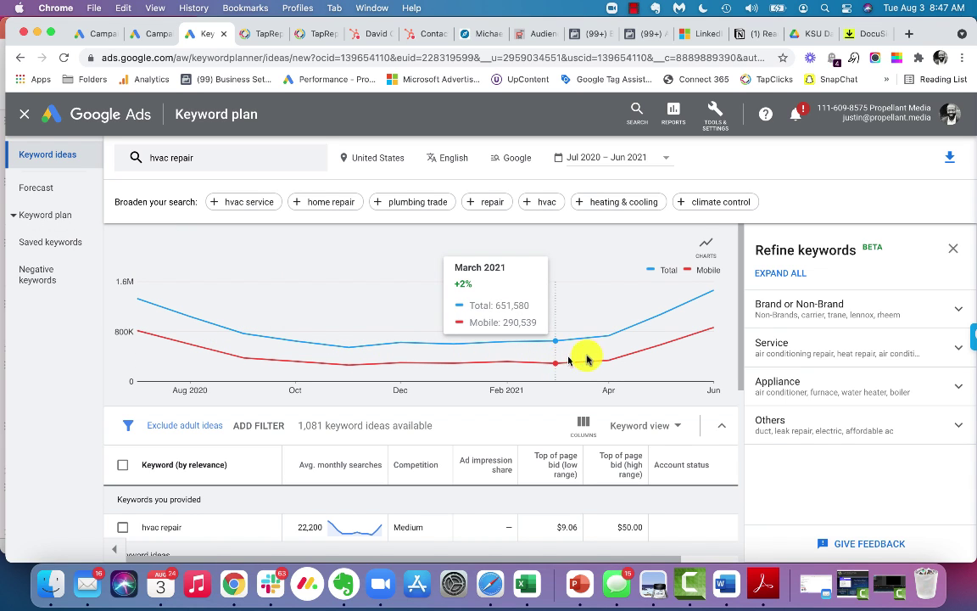
Step: Set the keyword ideas table to show 500 rows per page
scroll(469, 356, down, 5)
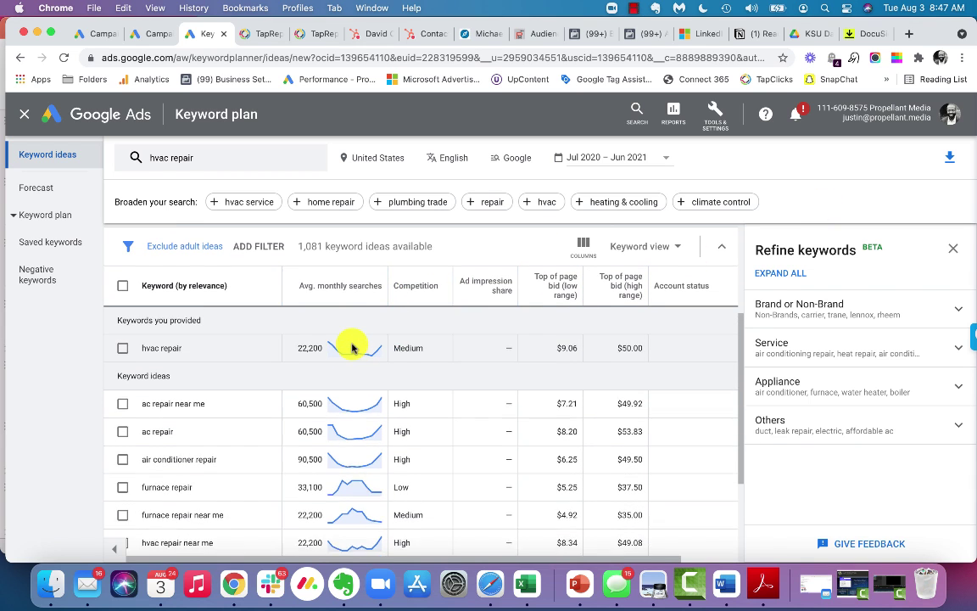
scroll(291, 355, up, 1)
scroll(290, 343, down, 2)
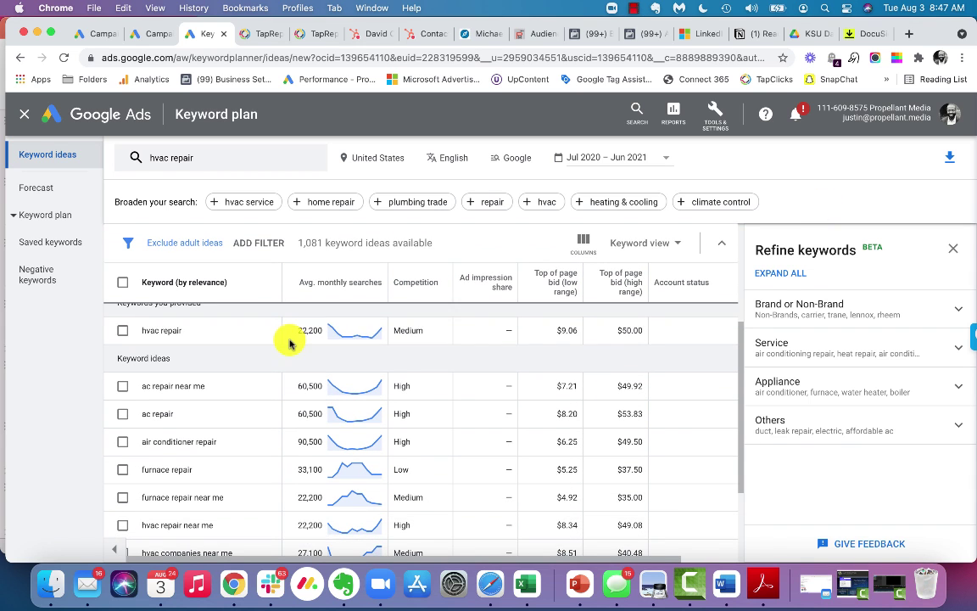
scroll(276, 333, up, 1)
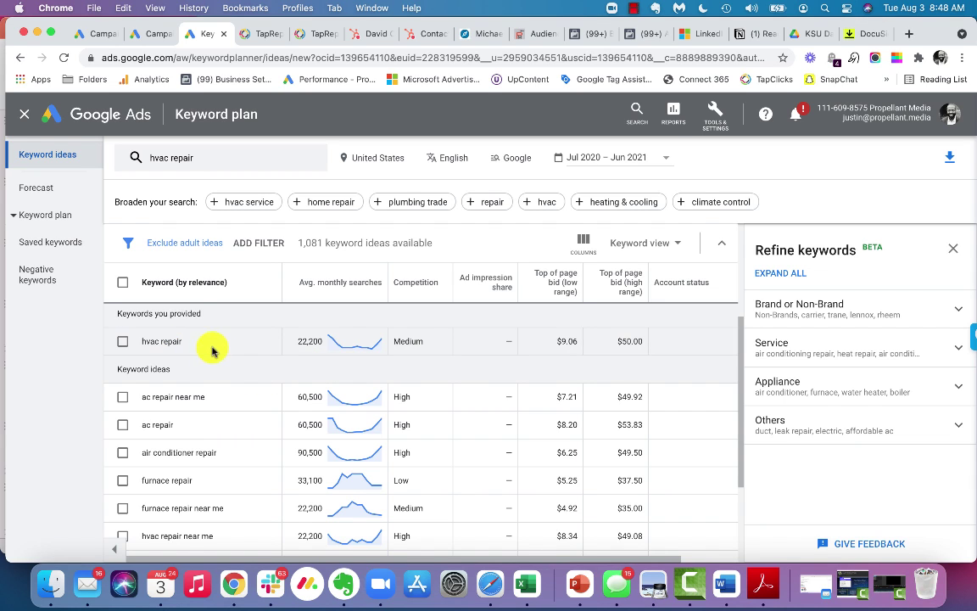
scroll(212, 350, down, 2)
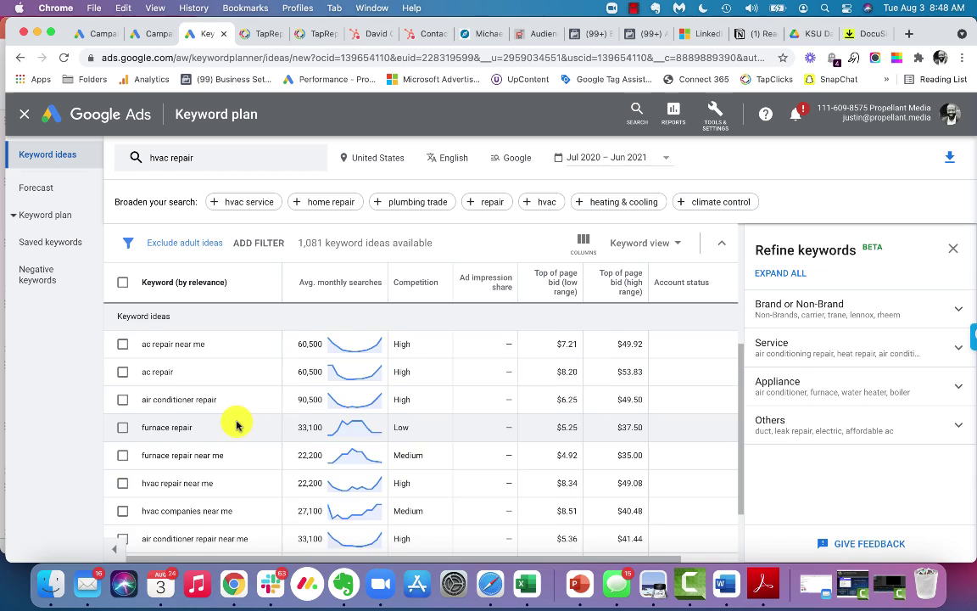
scroll(218, 389, down, 1)
scroll(240, 409, down, 2)
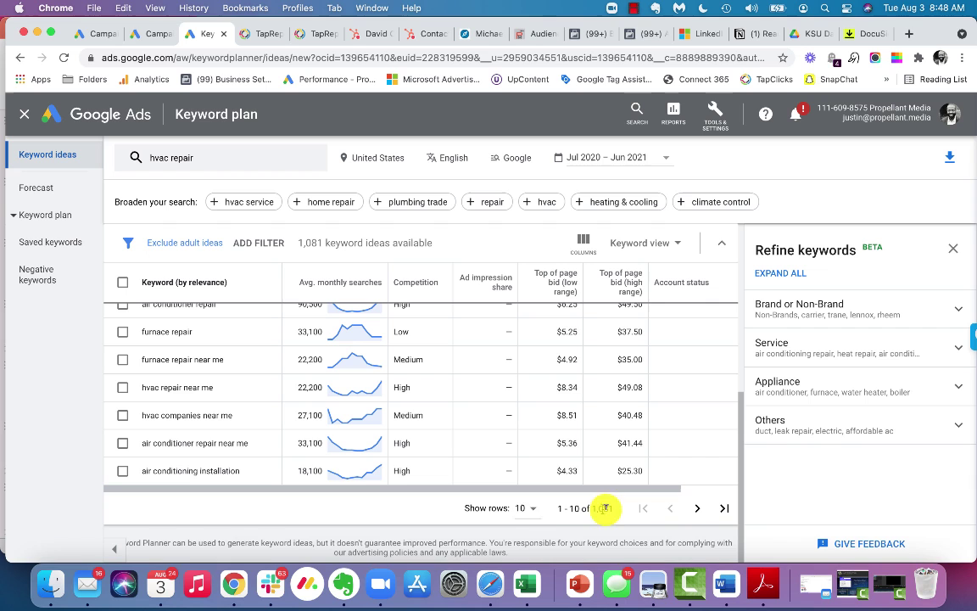
click(527, 508)
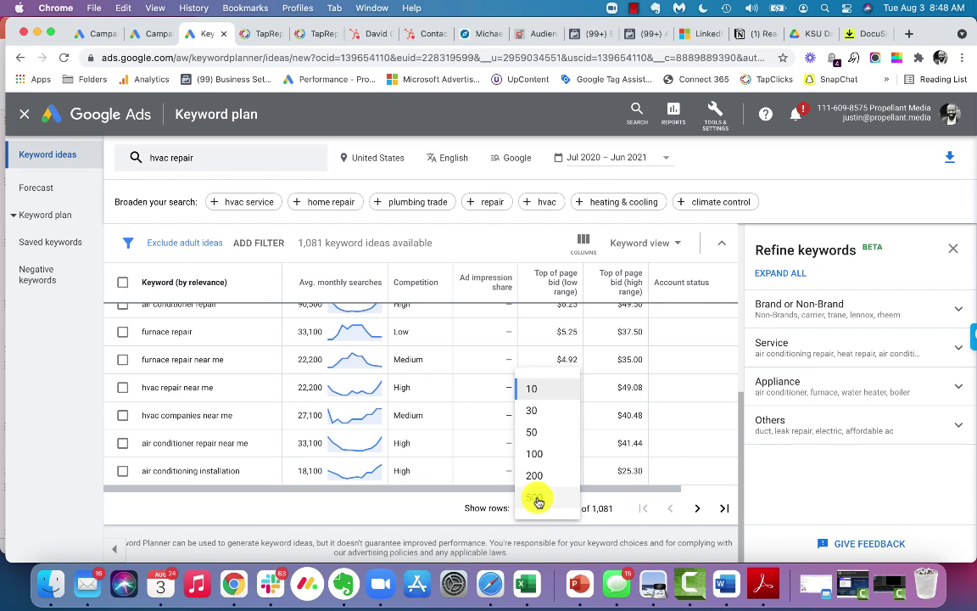
click(536, 498)
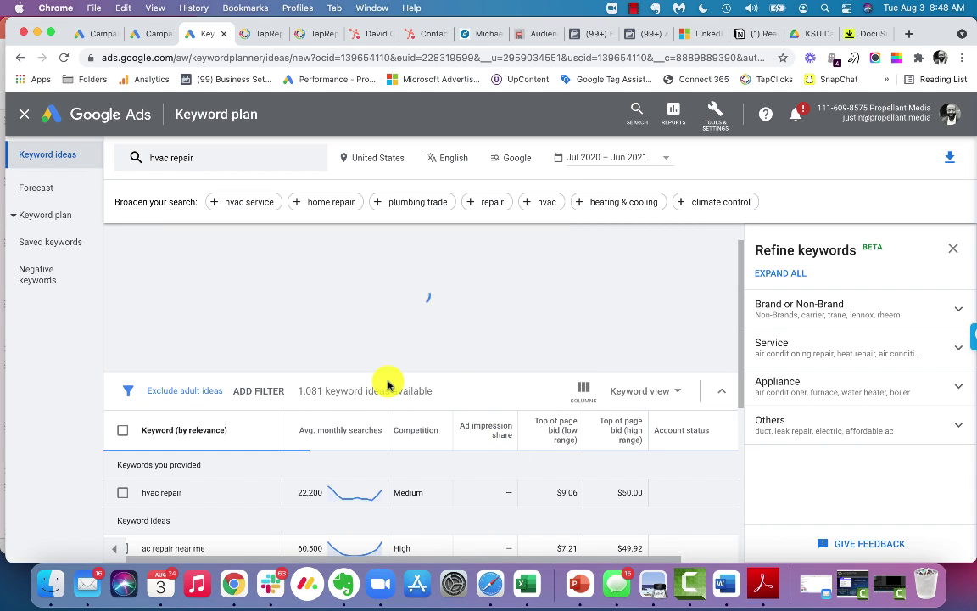
Step: Review the keyword ideas related to hvac repair, including their average monthly searches, competition and top-of-page bid ranges
scroll(386, 384, down, 2)
scroll(308, 408, down, 5)
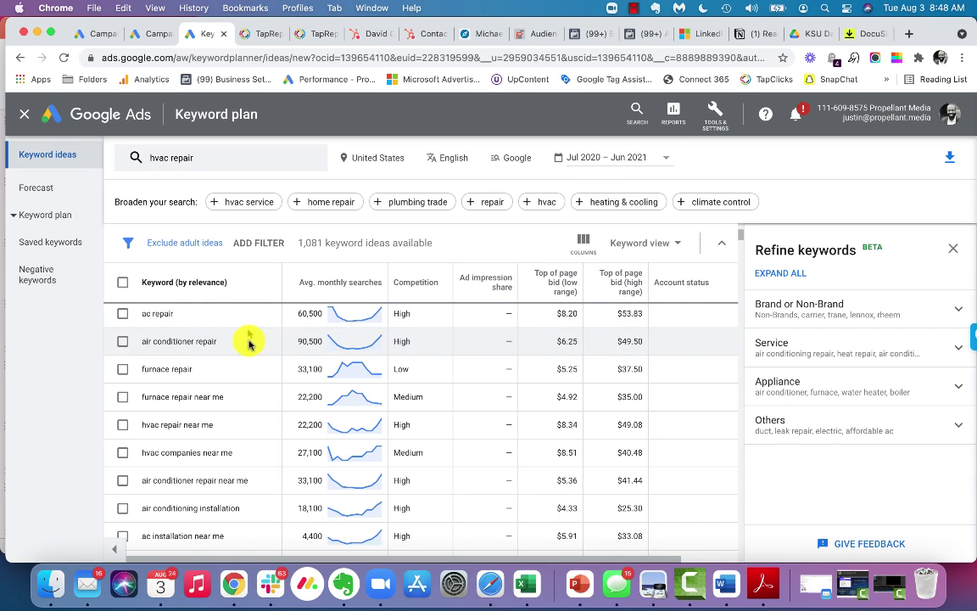
scroll(231, 354, up, 1)
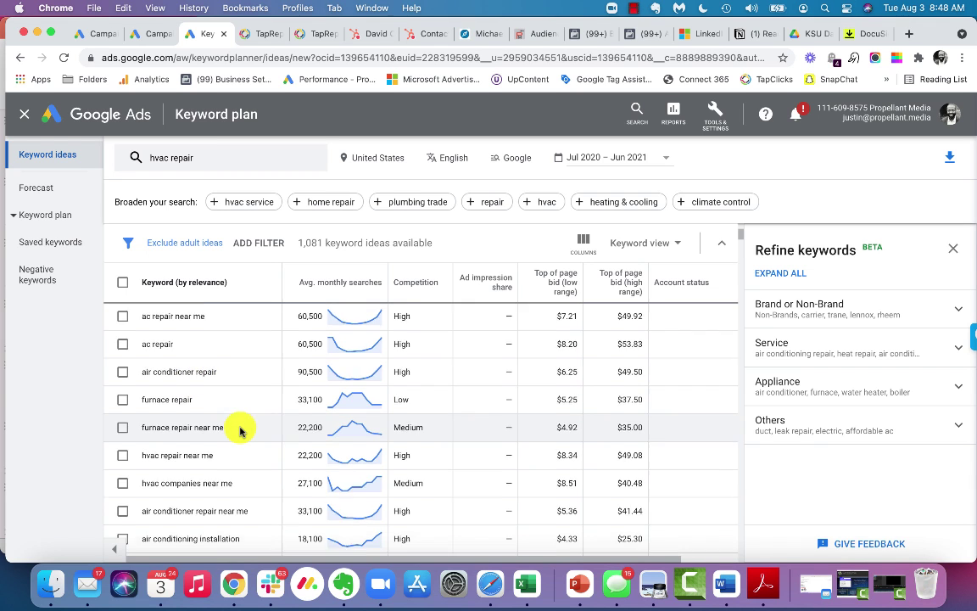
scroll(241, 430, down, 4)
scroll(240, 430, down, 4)
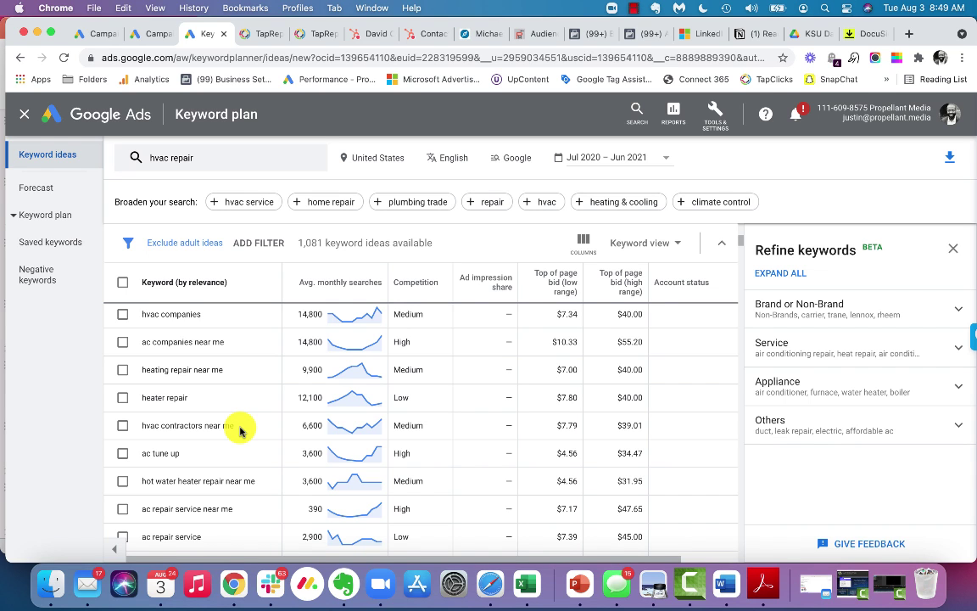
scroll(240, 431, up, 10)
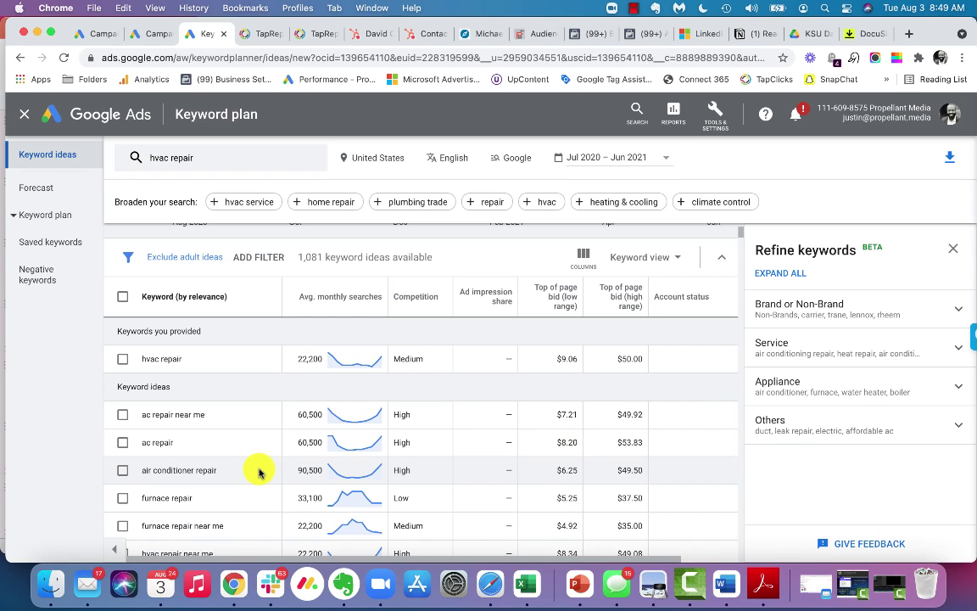
scroll(264, 436, down, 2)
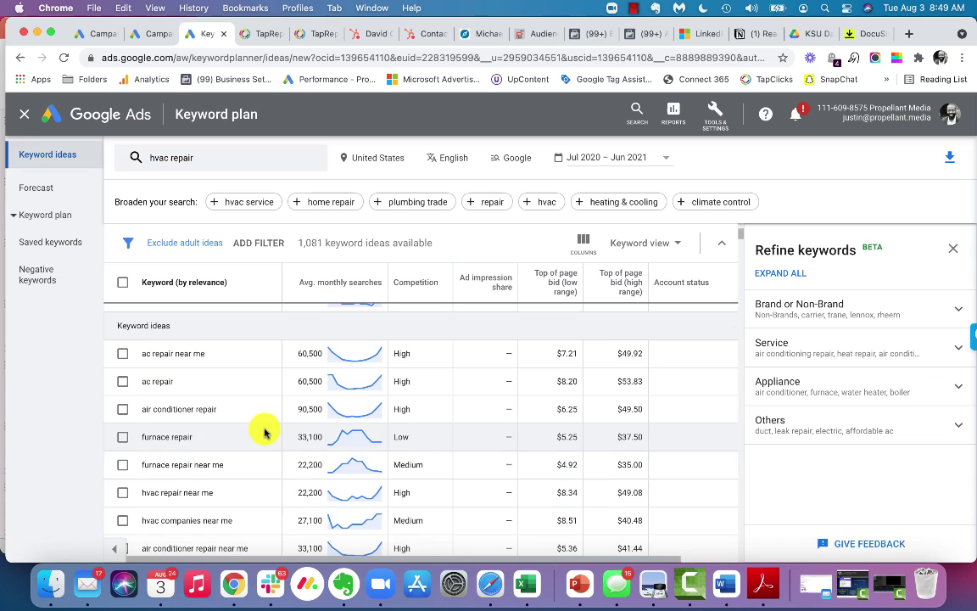
scroll(264, 436, down, 8)
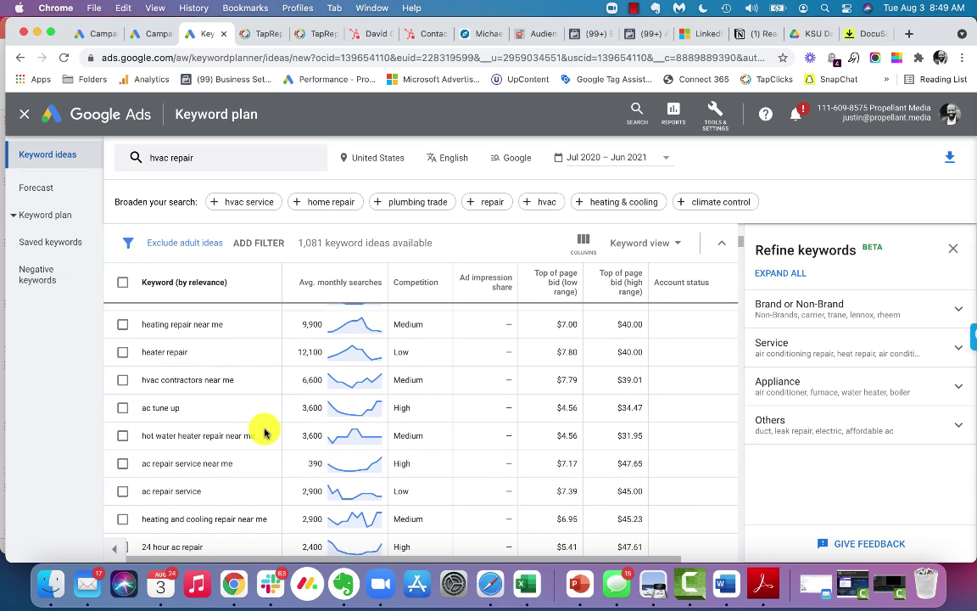
scroll(278, 420, down, 4)
scroll(278, 420, down, 10)
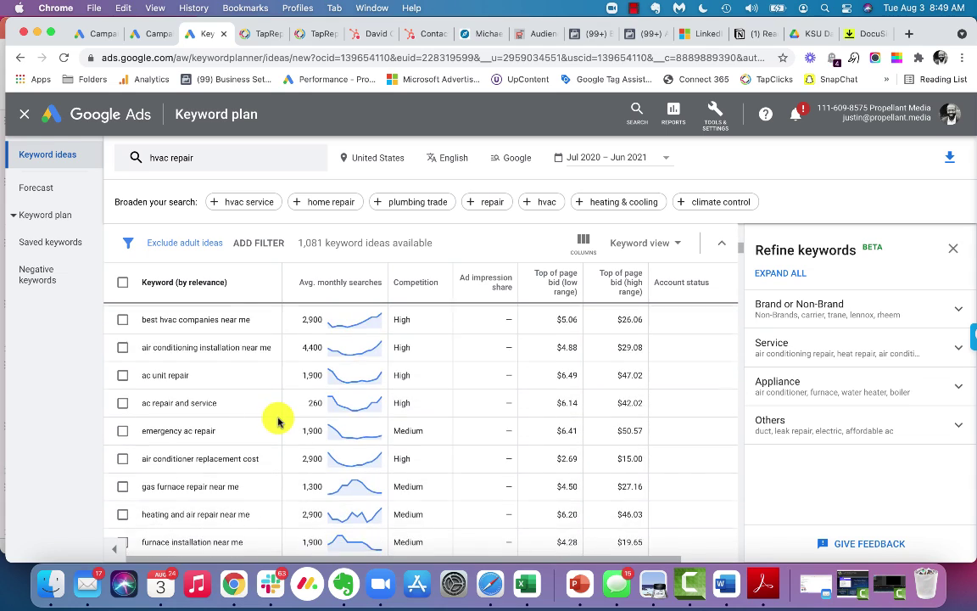
scroll(279, 420, down, 3)
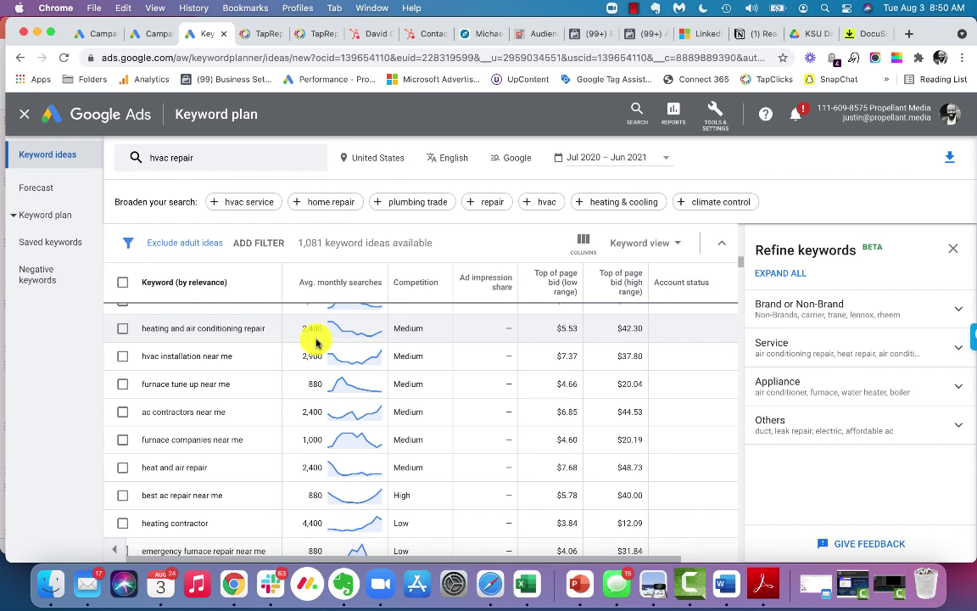
scroll(298, 324, up, 5)
scroll(299, 324, up, 4)
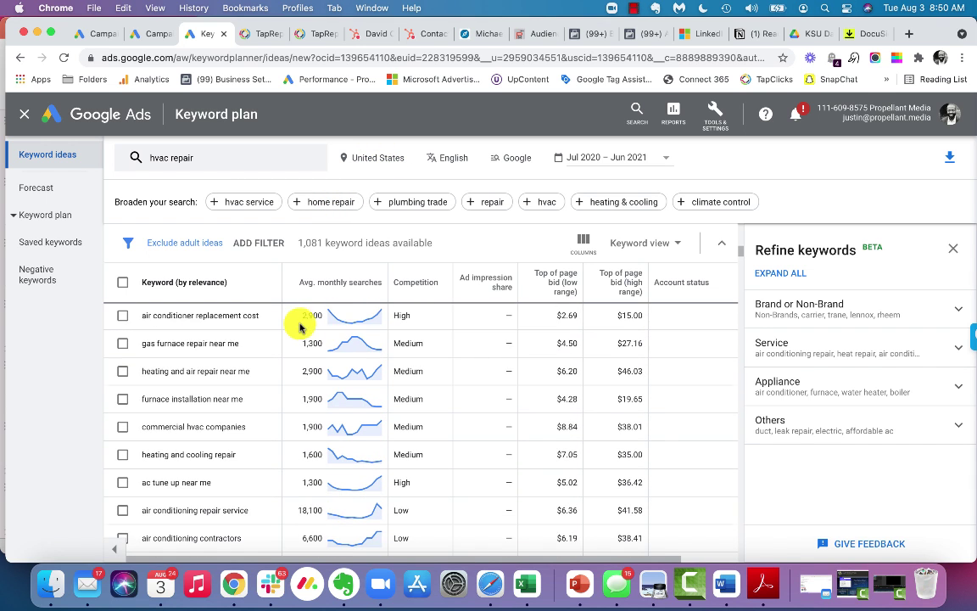
Step: Change the targeted location from the United States to the Atlanta GA Nielsen DMA region and save it
click(371, 157)
click(192, 188)
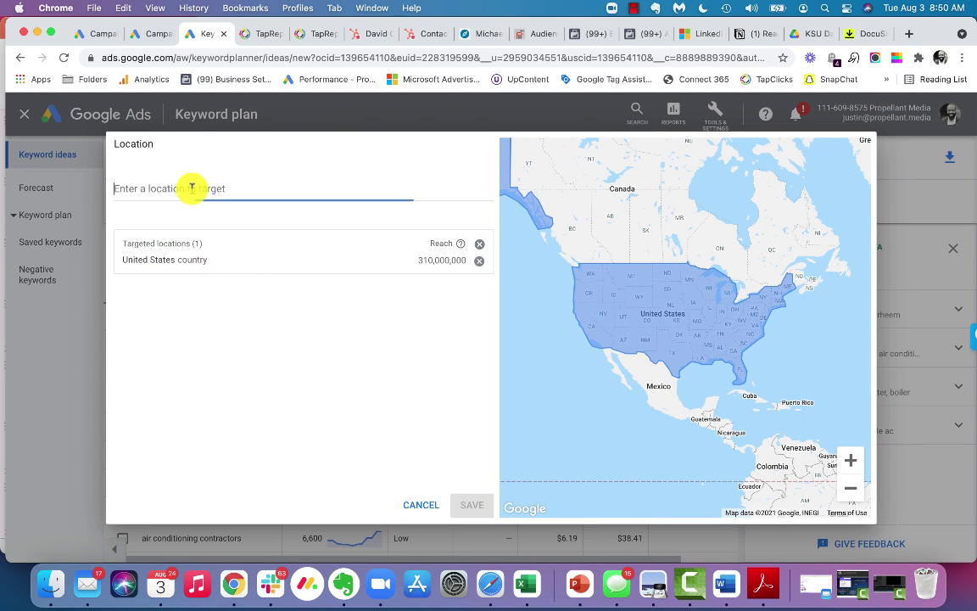
text(atlanta)
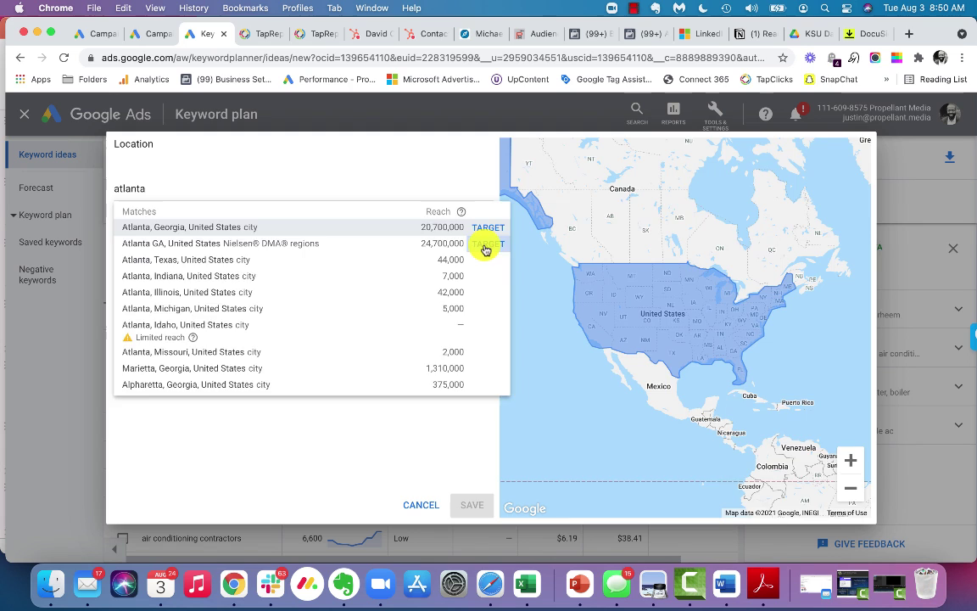
click(484, 244)
click(479, 277)
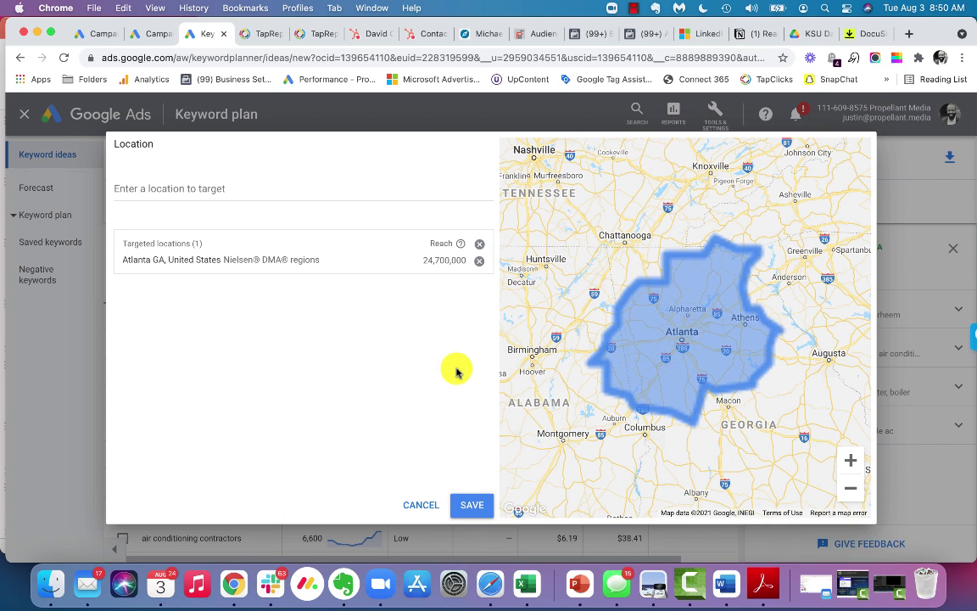
click(466, 503)
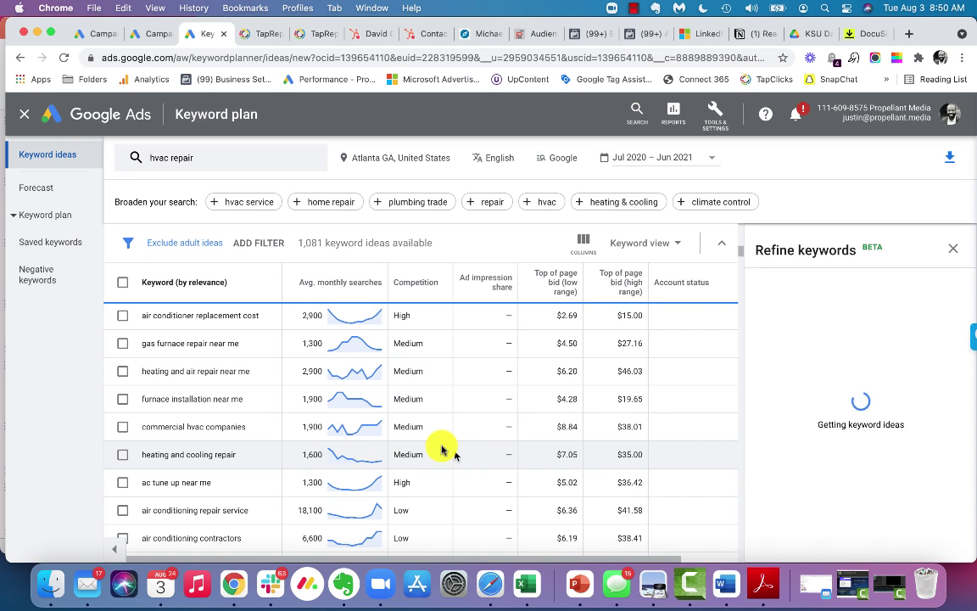
Step: Sort the Atlanta keyword ideas by average monthly searches from highest to lowest and look through the sorted list
scroll(280, 390, up, 5)
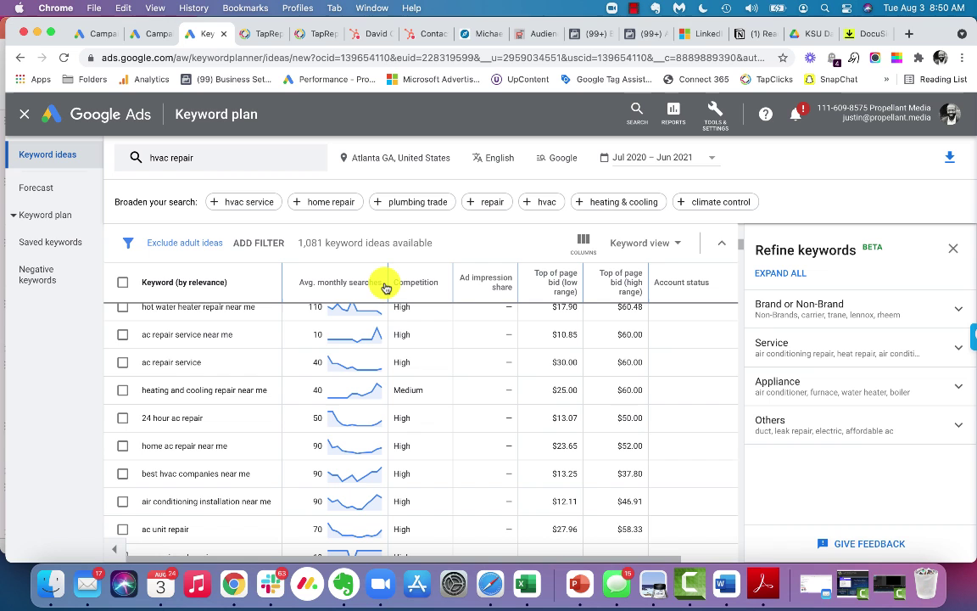
scroll(366, 399, up, 5)
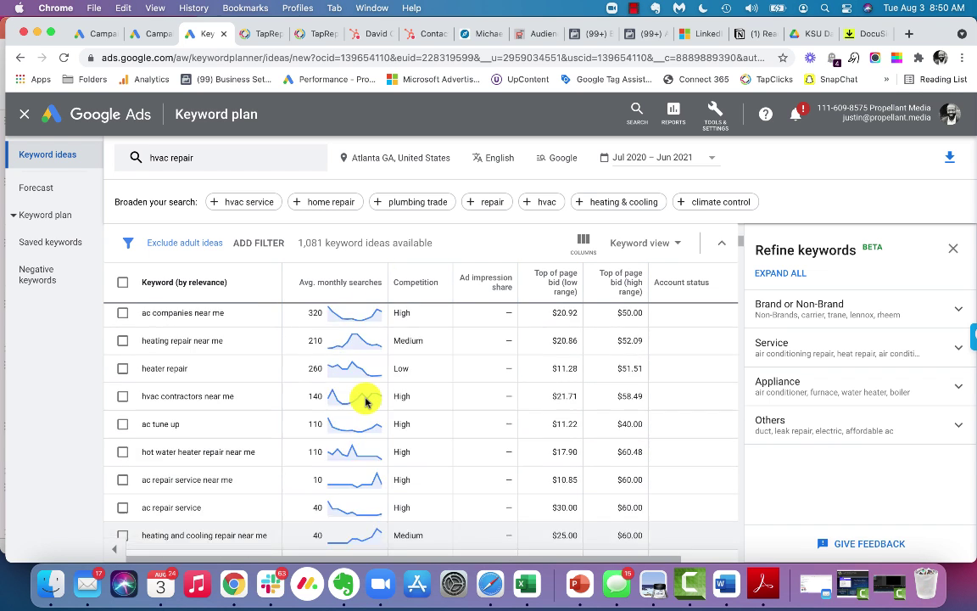
scroll(366, 399, up, 10)
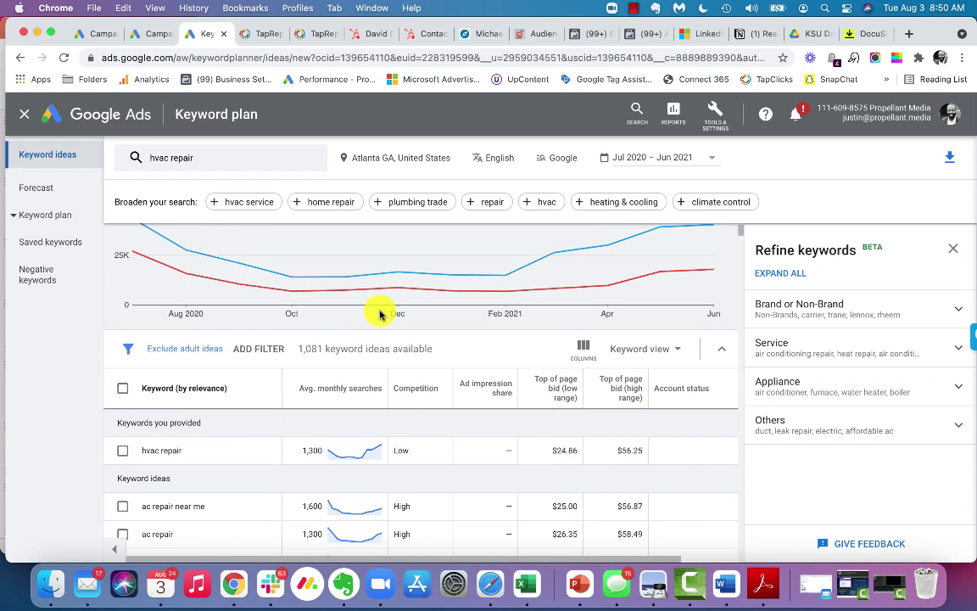
scroll(357, 339, down, 1)
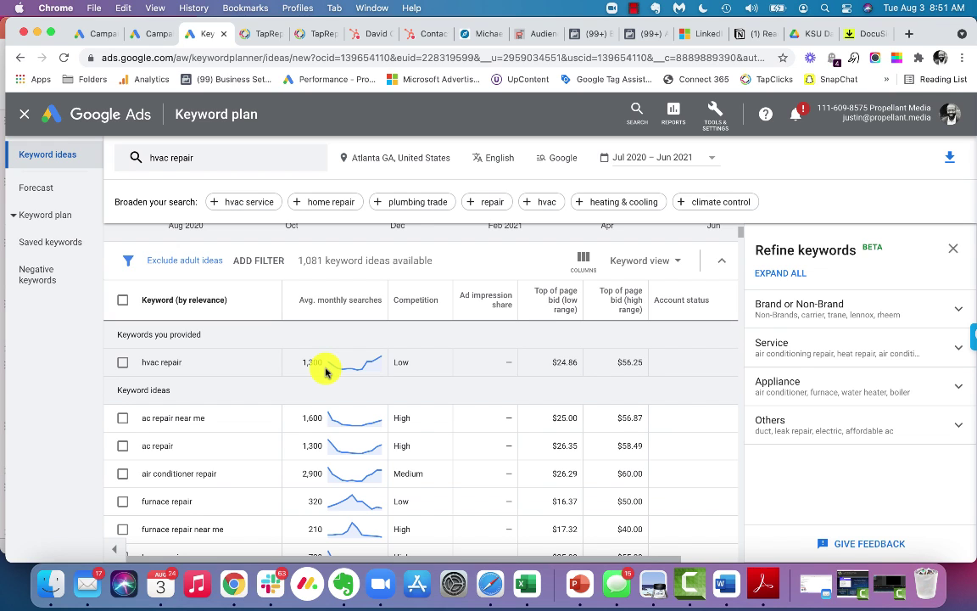
click(345, 301)
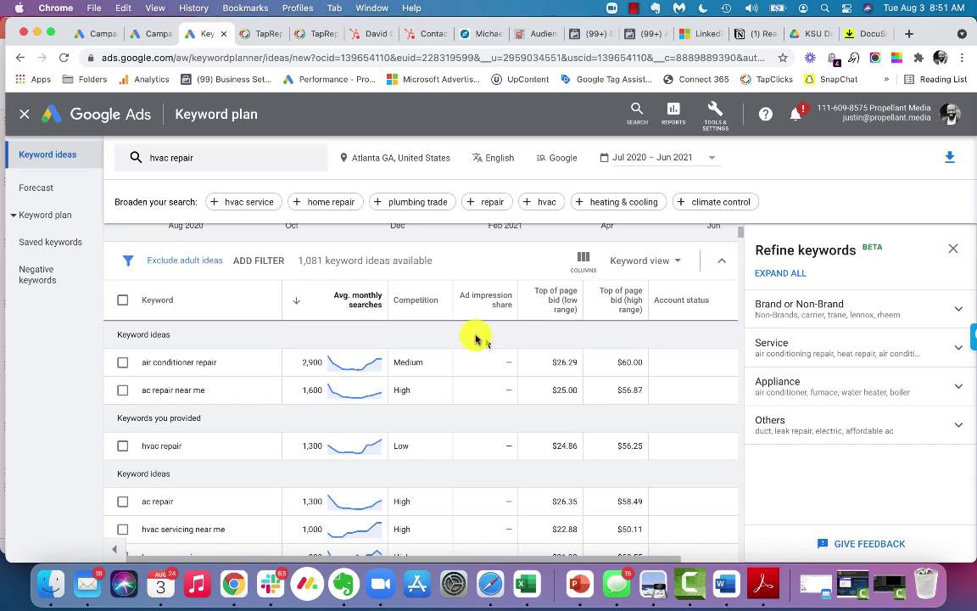
scroll(463, 329, down, 5)
scroll(462, 329, down, 5)
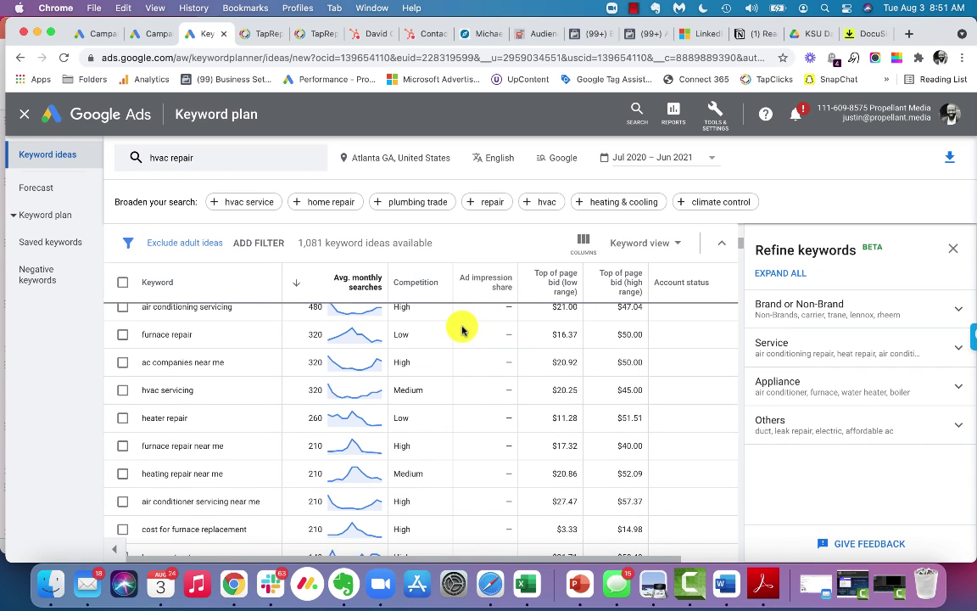
scroll(462, 329, down, 10)
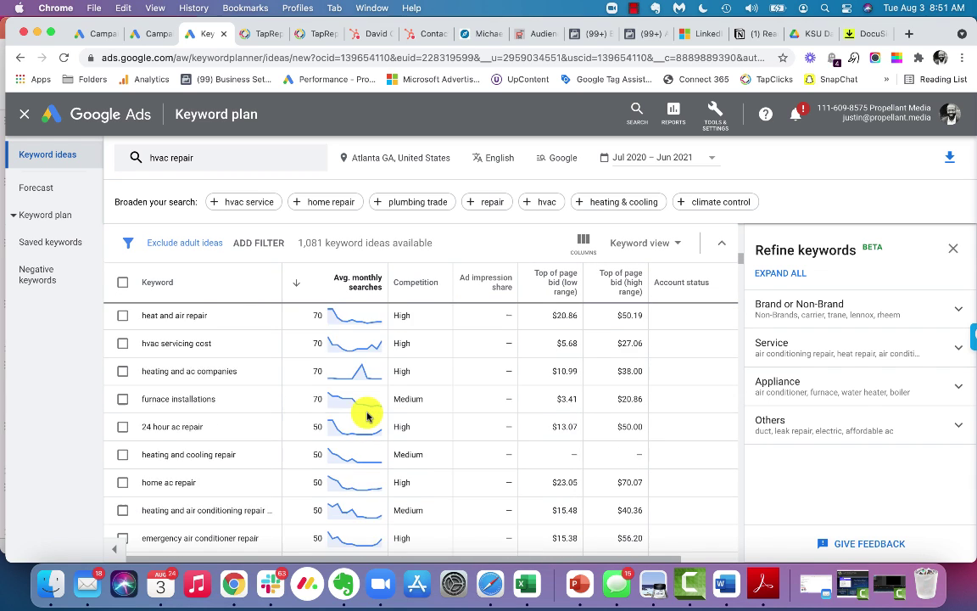
scroll(367, 416, down, 10)
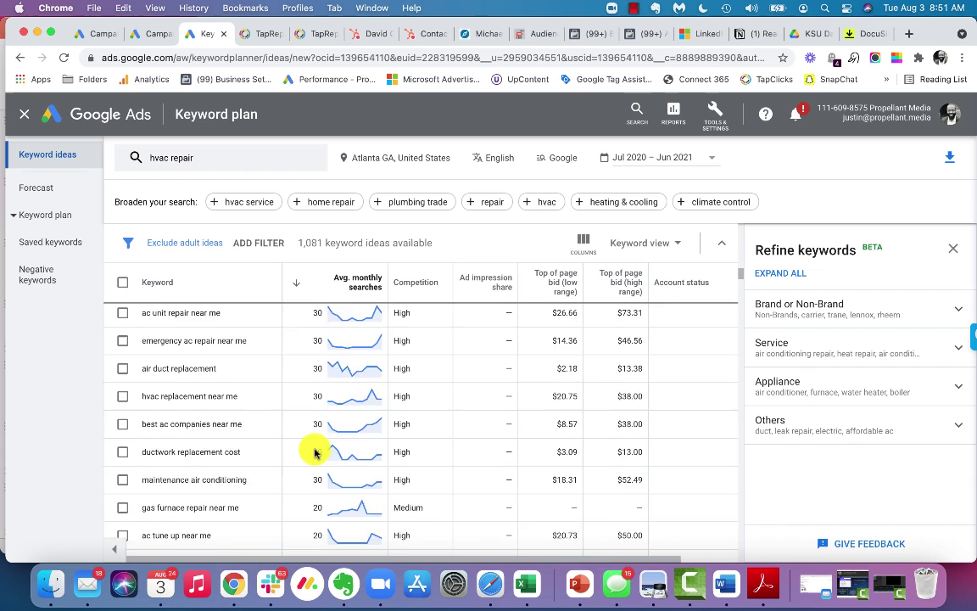
Step: Look through the lower-volume Atlanta keyword ideas, checking their average monthly searches and top-of-page bid ranges
scroll(310, 452, down, 7)
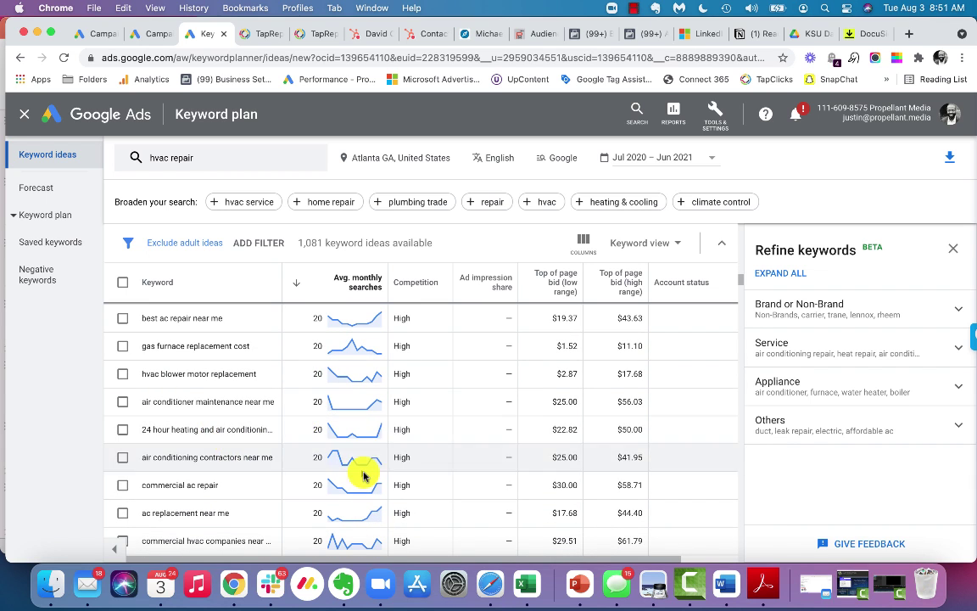
scroll(363, 476, down, 4)
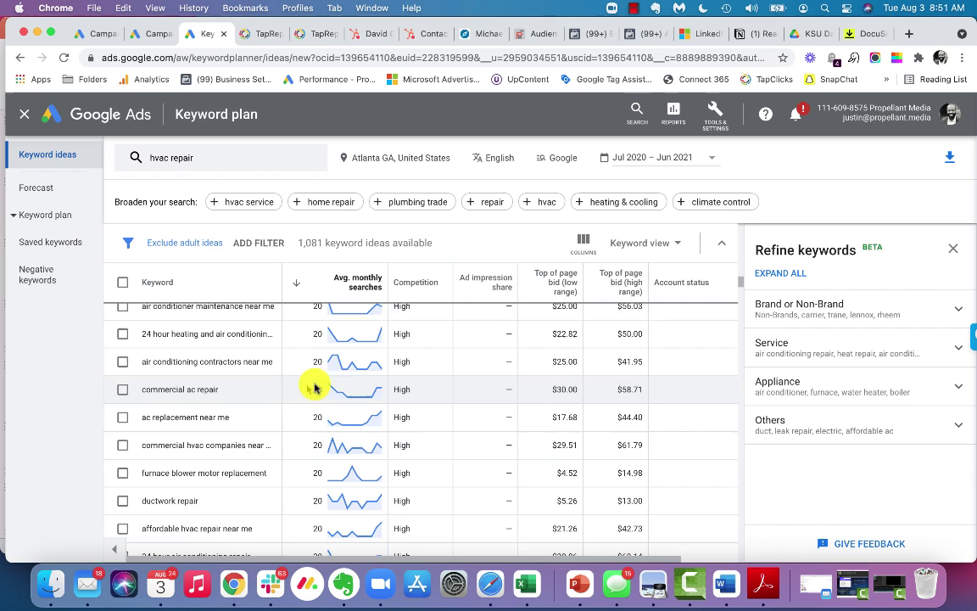
scroll(331, 383, up, 5)
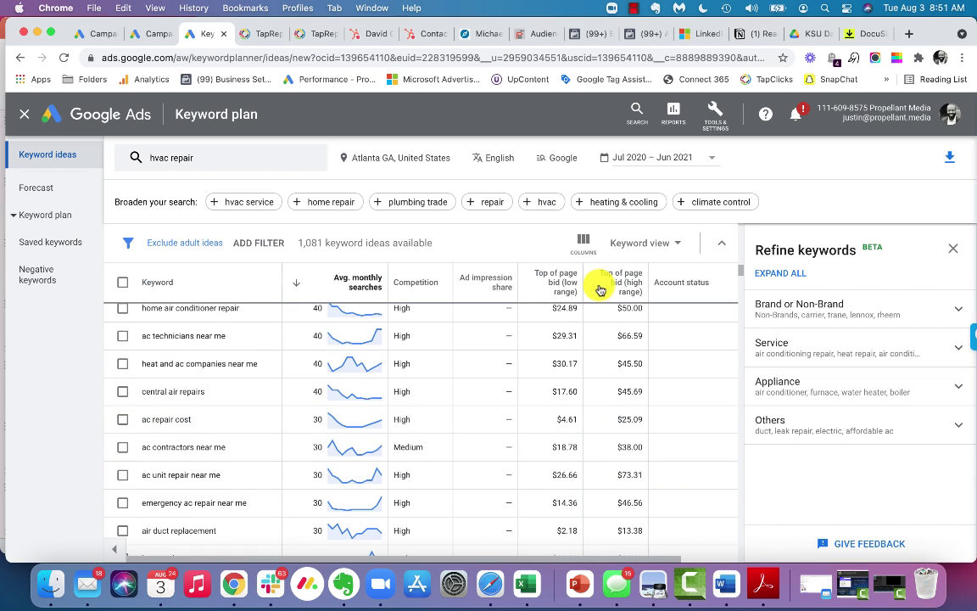
click(950, 158)
click(738, 148)
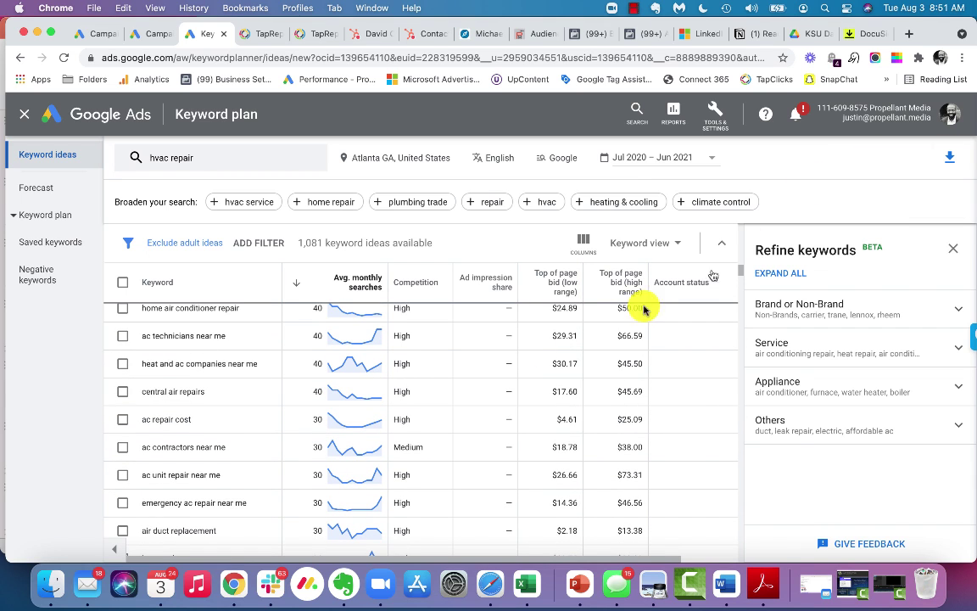
scroll(373, 377, up, 1)
scroll(373, 378, up, 4)
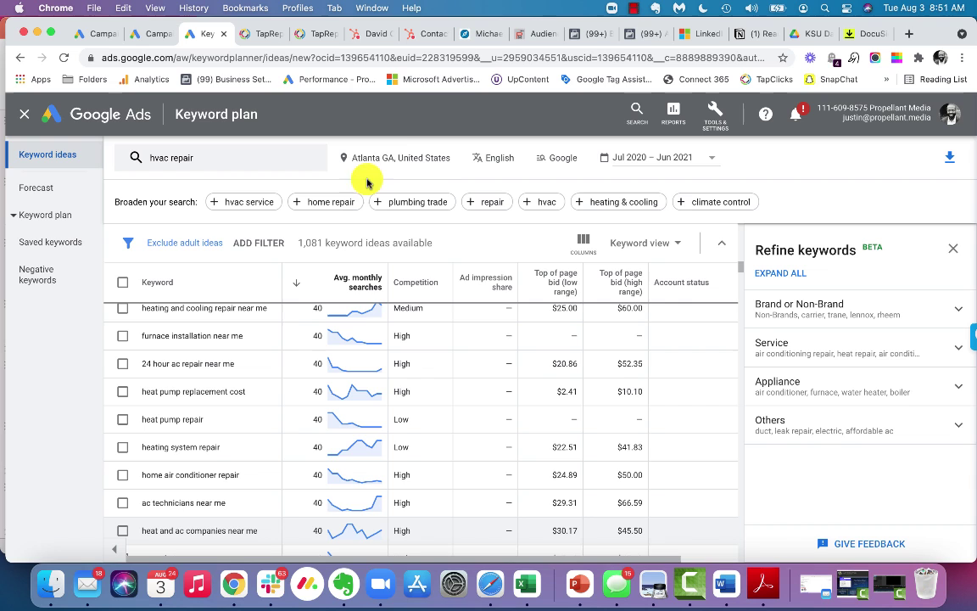
Step: Replace the Atlanta GA targeted location with the United States country and save it
click(389, 161)
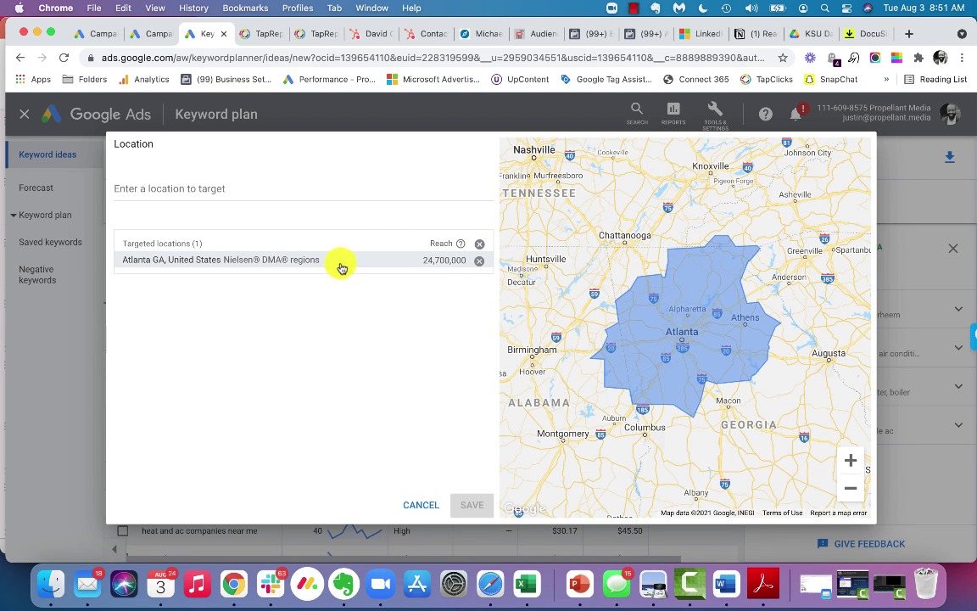
click(477, 258)
click(193, 188)
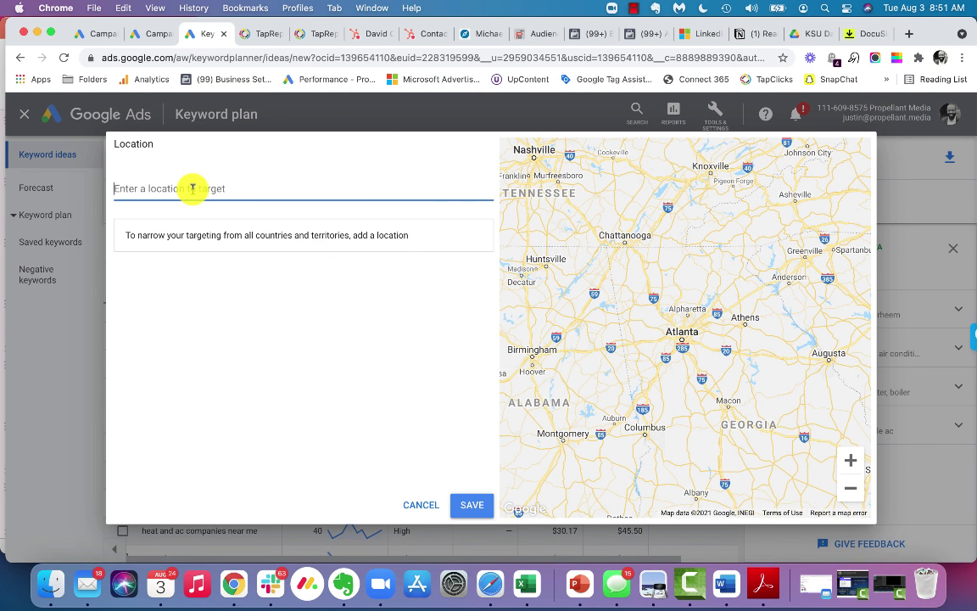
text(united)
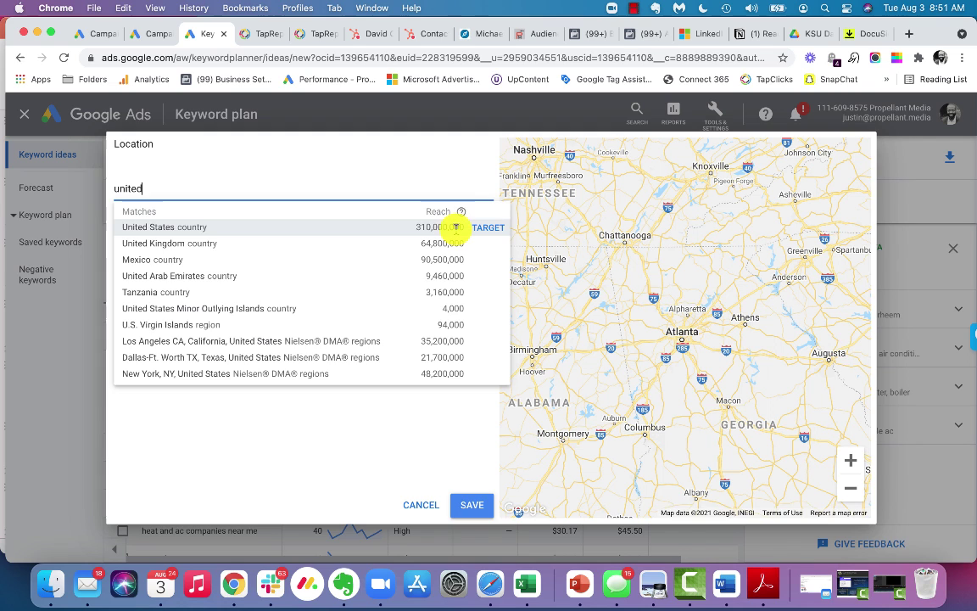
click(482, 227)
click(465, 513)
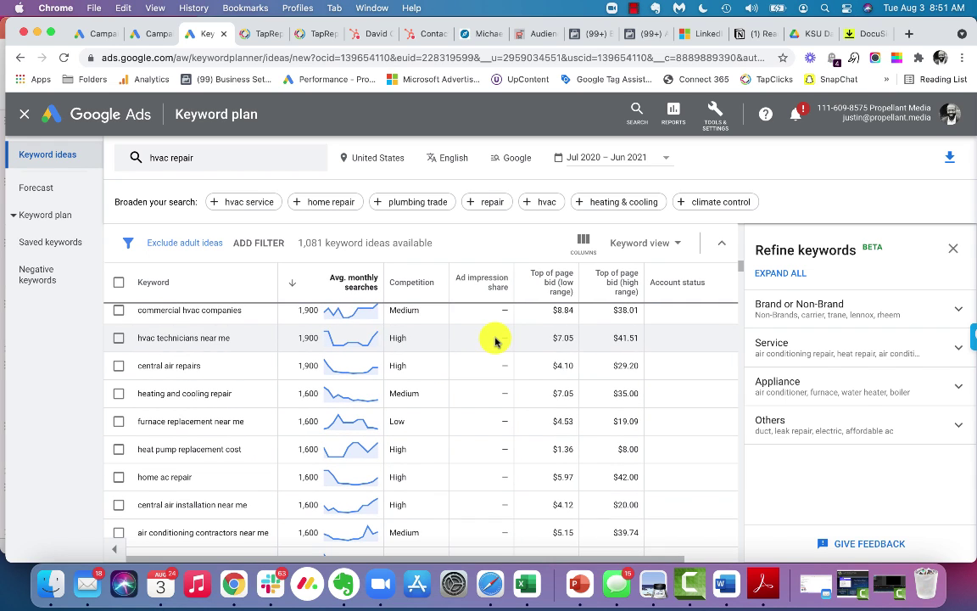
Step: Download the United States keyword ideas and bring the exported Keyword Stats file into view in Excel
click(951, 159)
click(906, 176)
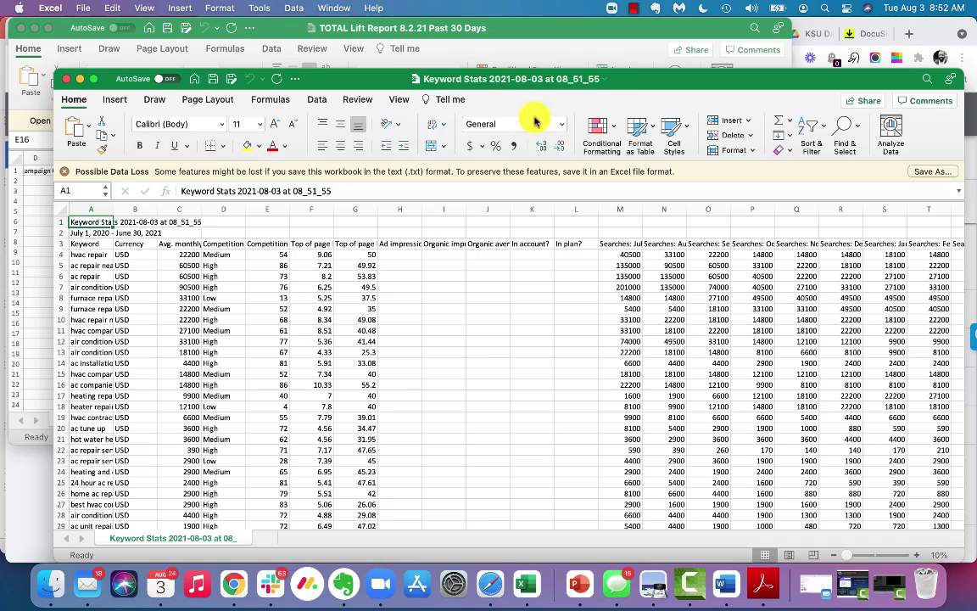
drag(626, 79, 606, 40)
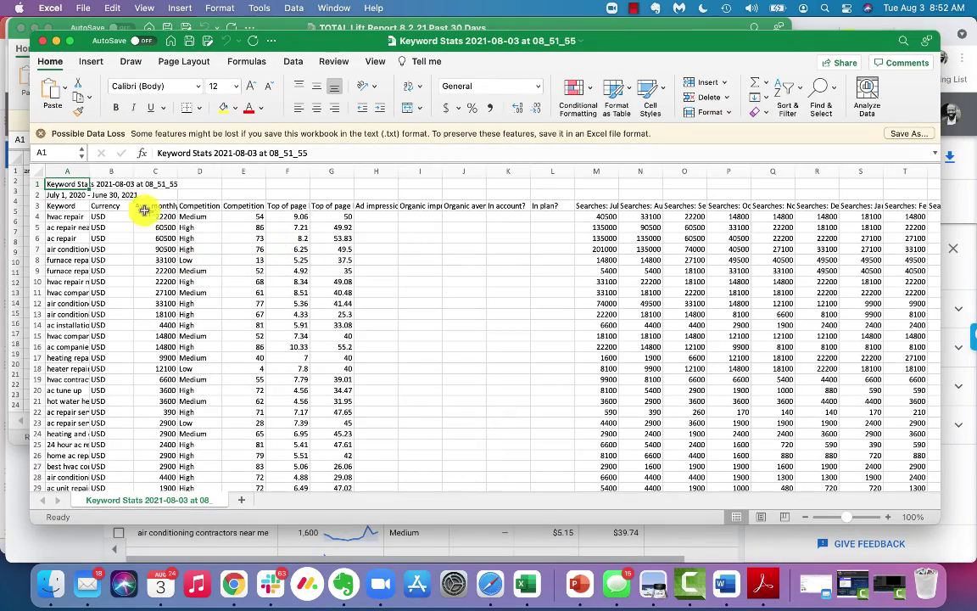
Step: Widen the Keyword column and delete the report title and date range rows above the column headers
drag(88, 171, 128, 171)
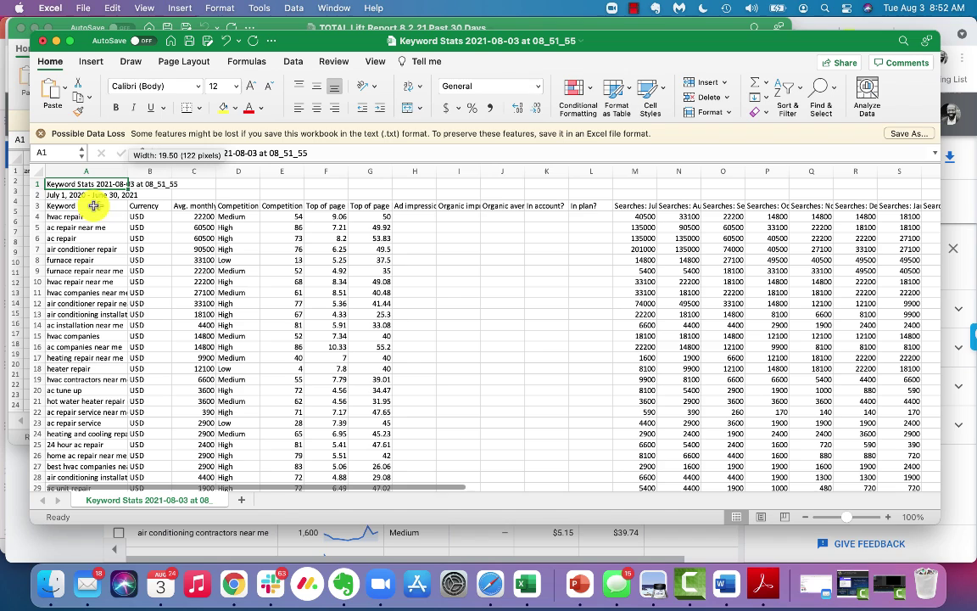
drag(41, 195, 38, 184)
right_click(37, 188)
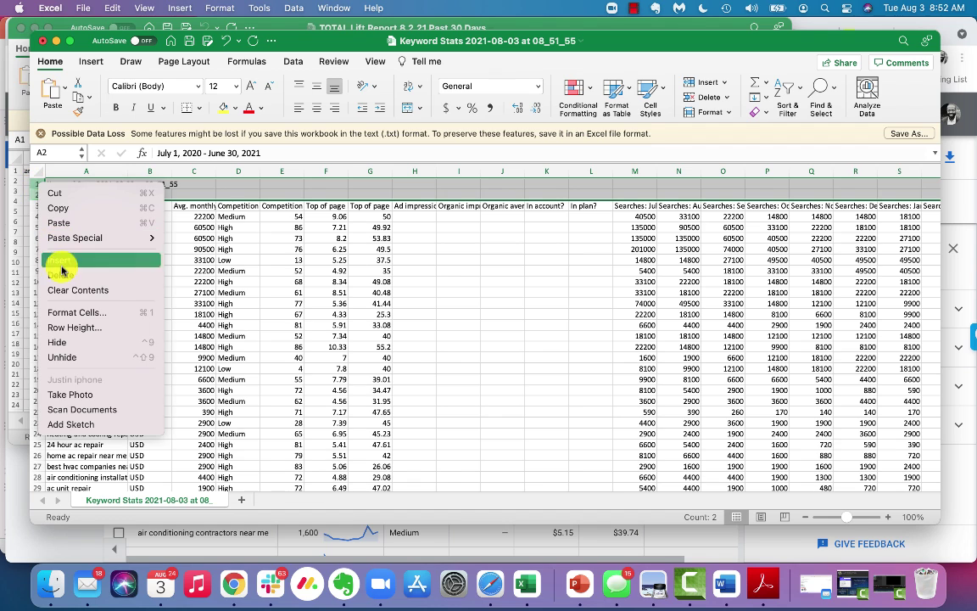
click(171, 239)
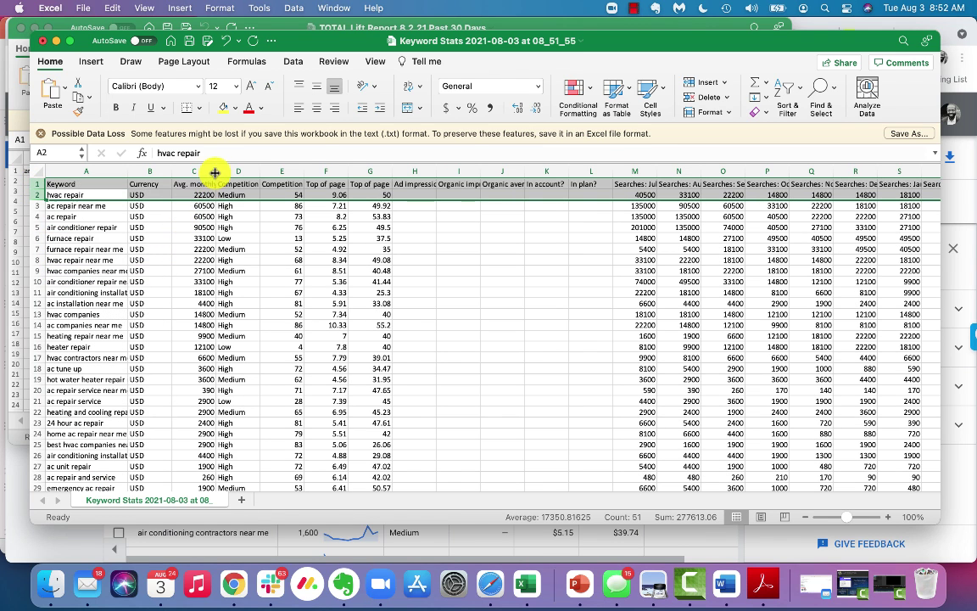
Step: Widen the Avg. monthly searches column and sort the keyword list by it from largest to smallest
drag(217, 171, 255, 170)
click(216, 182)
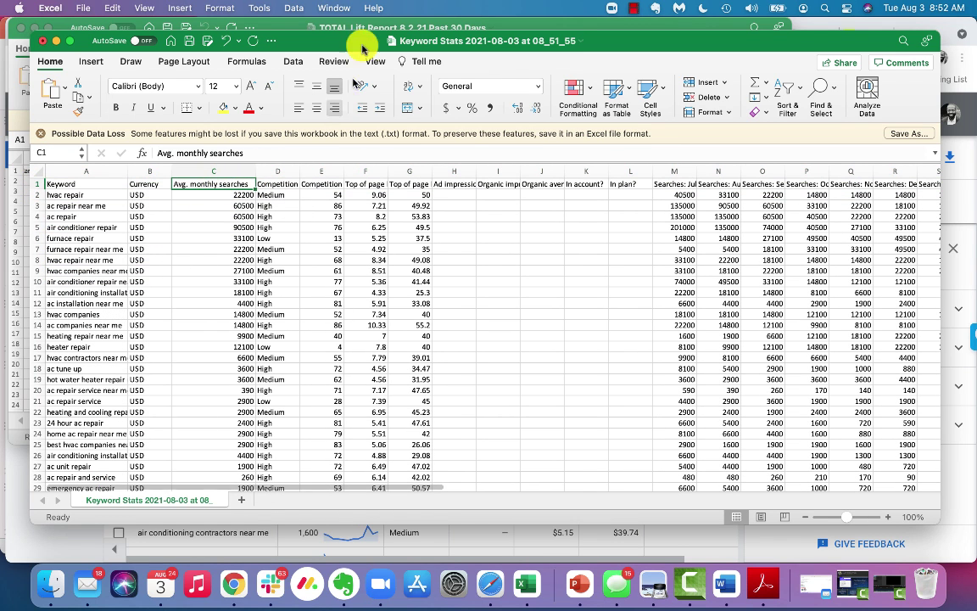
click(293, 8)
click(296, 28)
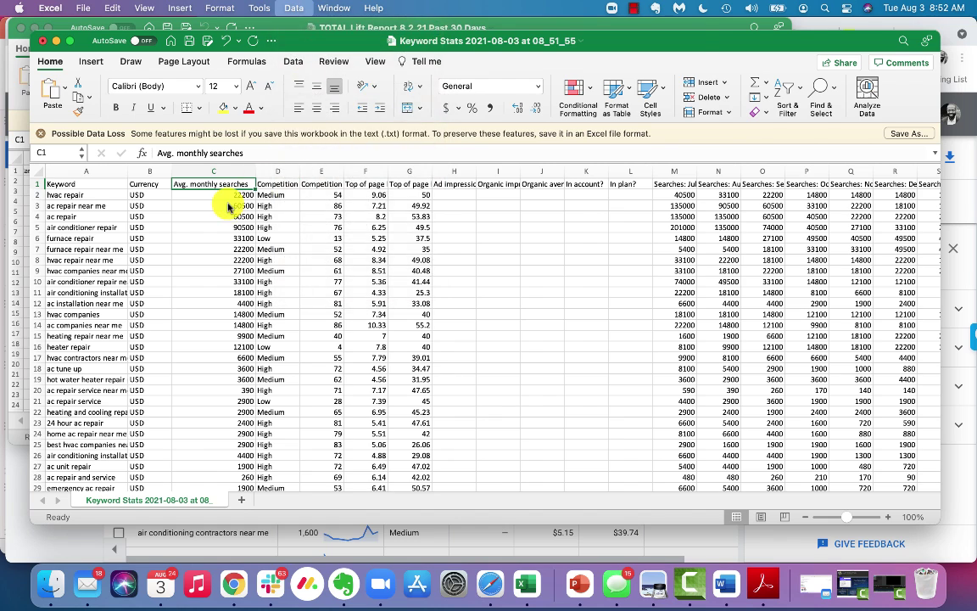
click(406, 94)
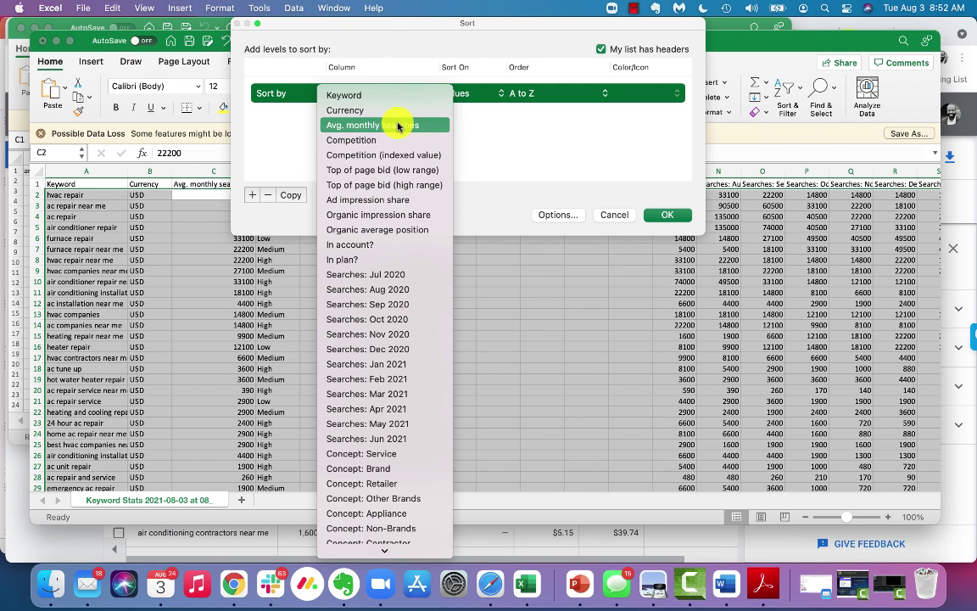
click(450, 125)
click(551, 93)
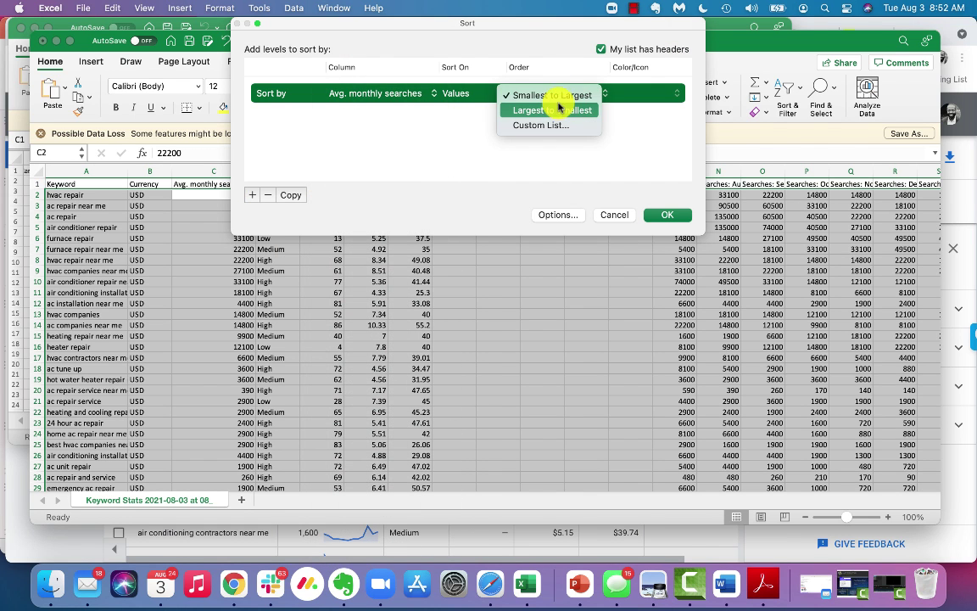
click(562, 114)
click(664, 217)
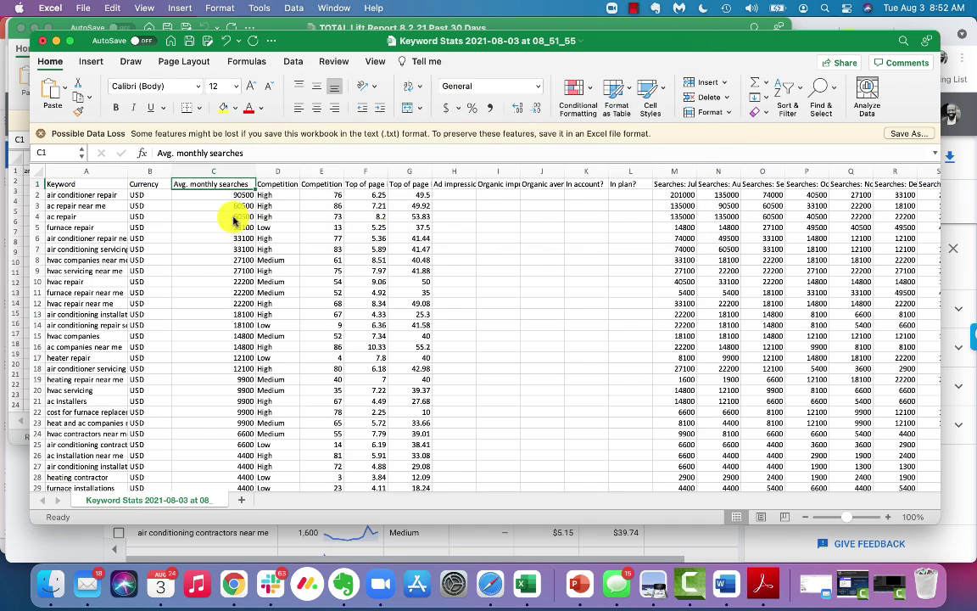
Step: Widen the Keyword column to show the full keywords and rename the Currency header as KEEPERS
drag(124, 171, 174, 171)
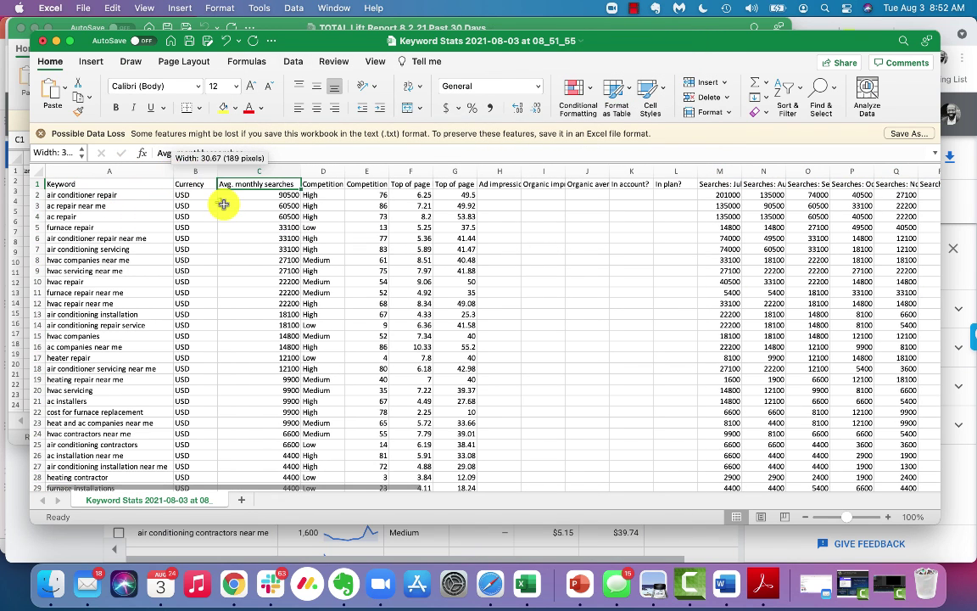
click(193, 184)
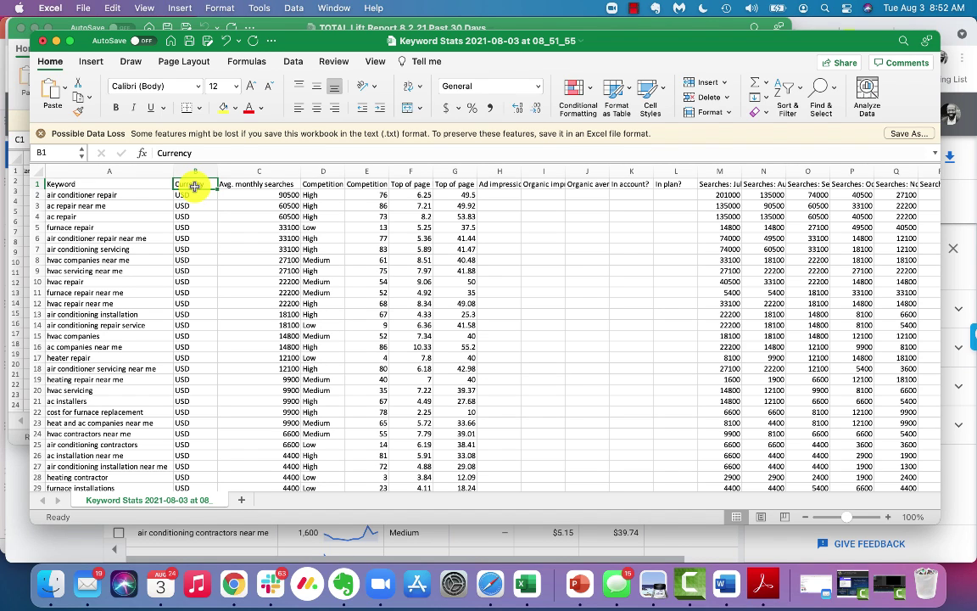
text(KEEPER)
key(Return)
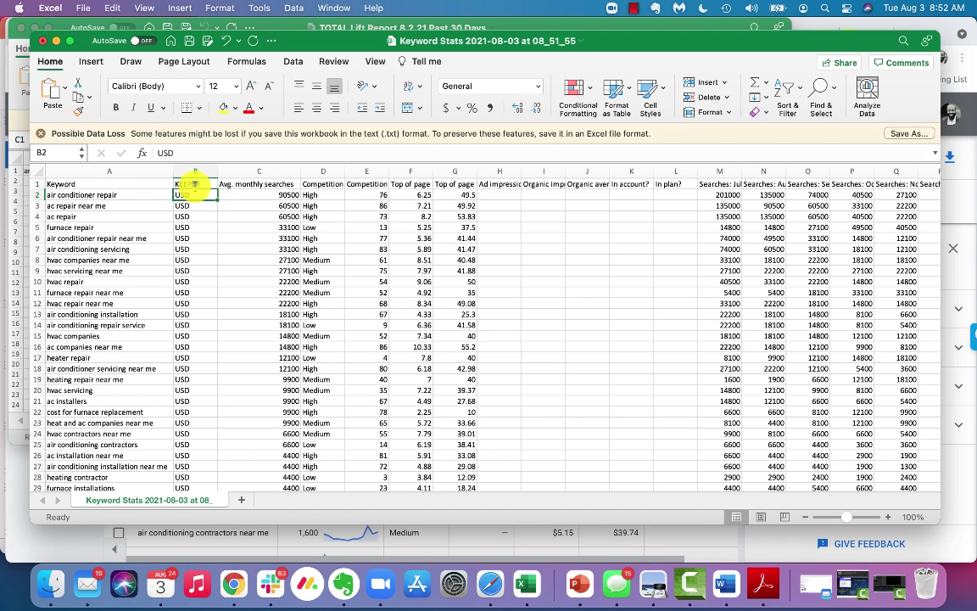
click(192, 181)
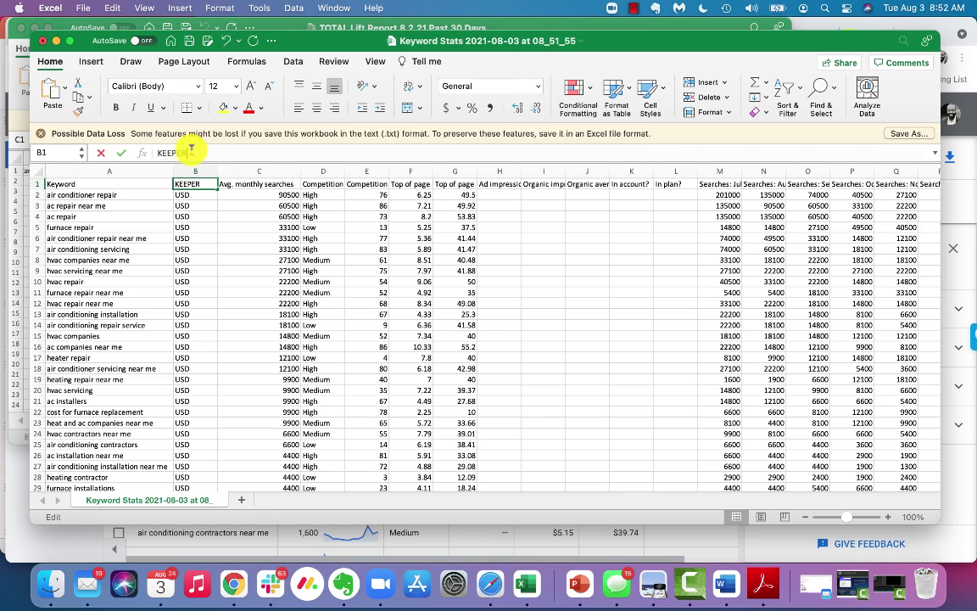
text(S)
key(Return)
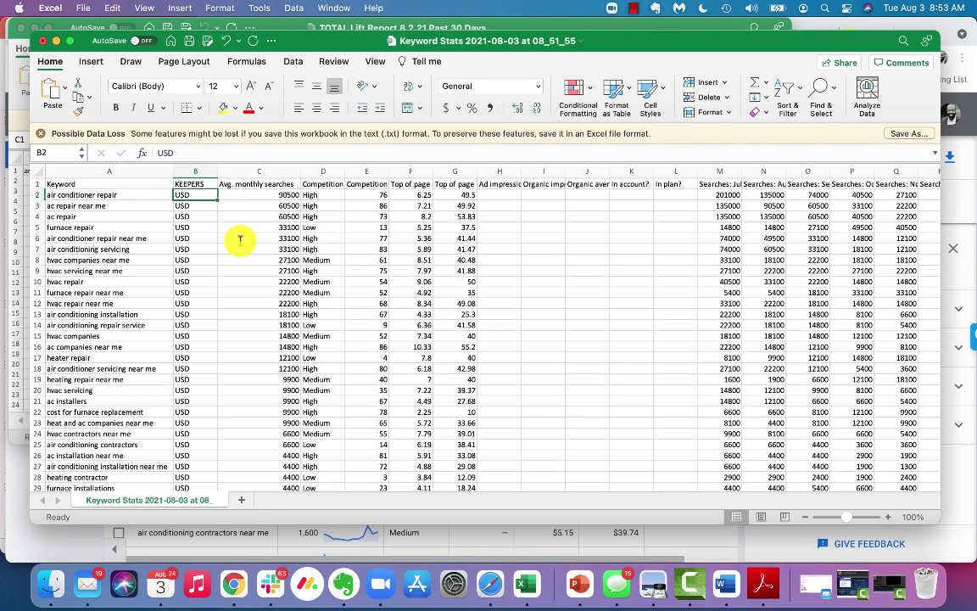
Step: Clear all the USD values beneath the KEEPERS header
scroll(258, 214, down, 2)
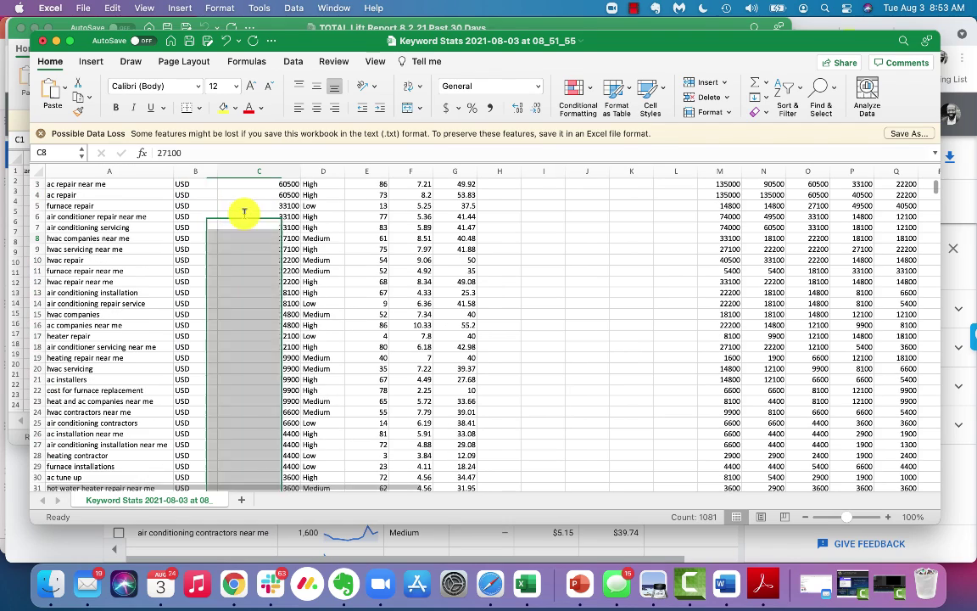
click(203, 231)
key(ctrl+Up)
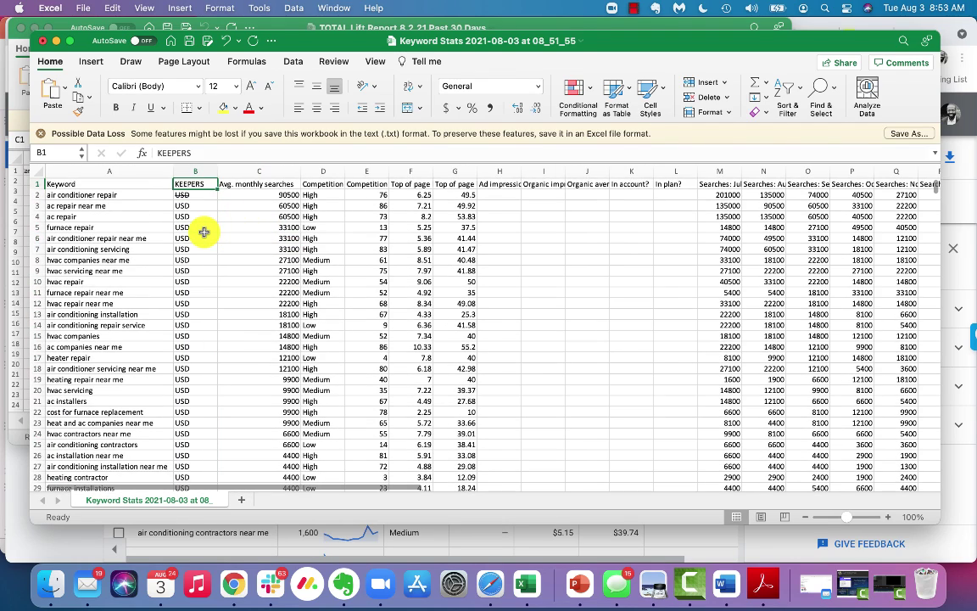
key(Down)
key(ctrl+shift+Down)
key(Delete)
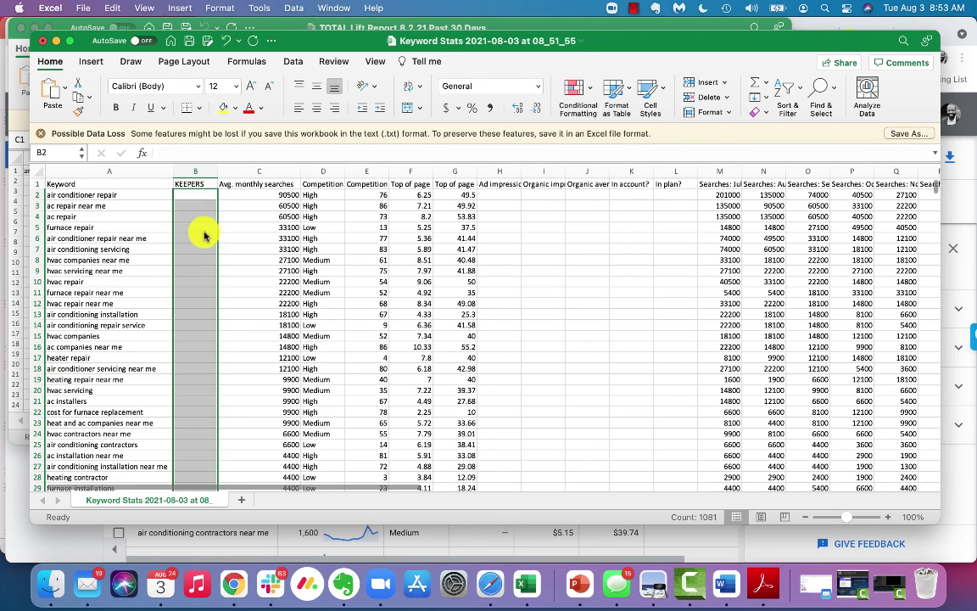
Step: Mark air conditioner repair, ac repair near me, ac repair and air conditioner repair near me with x in KEEPERS, leaving furnace repair blank
click(193, 193)
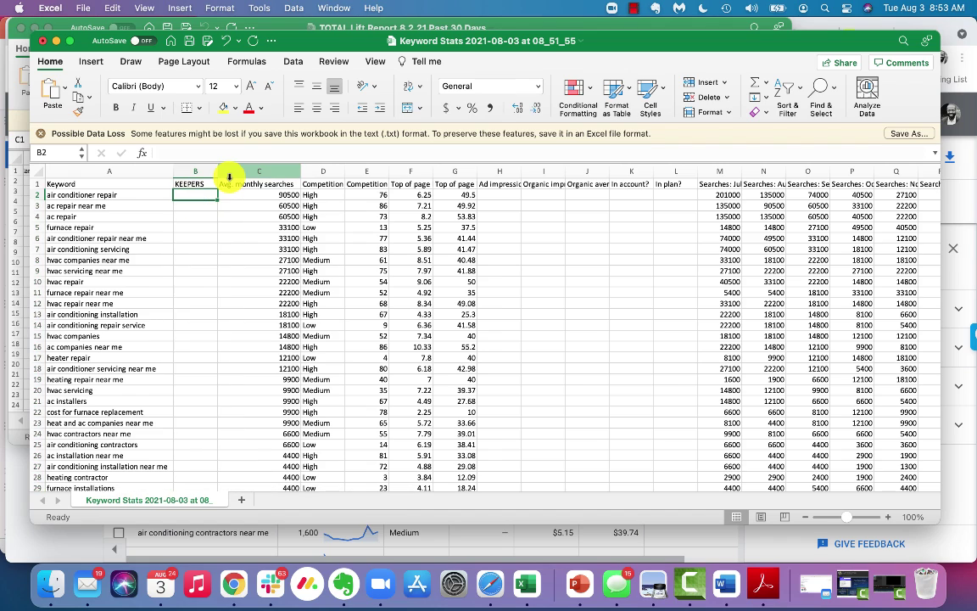
text(x)
key(Return)
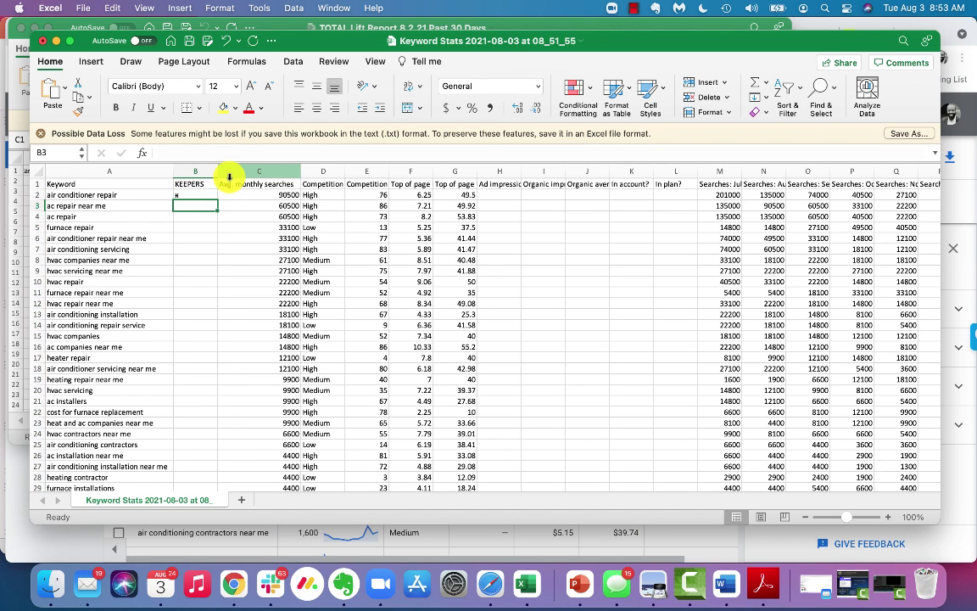
text(x)
key(Return)
text(x)
key(Return)
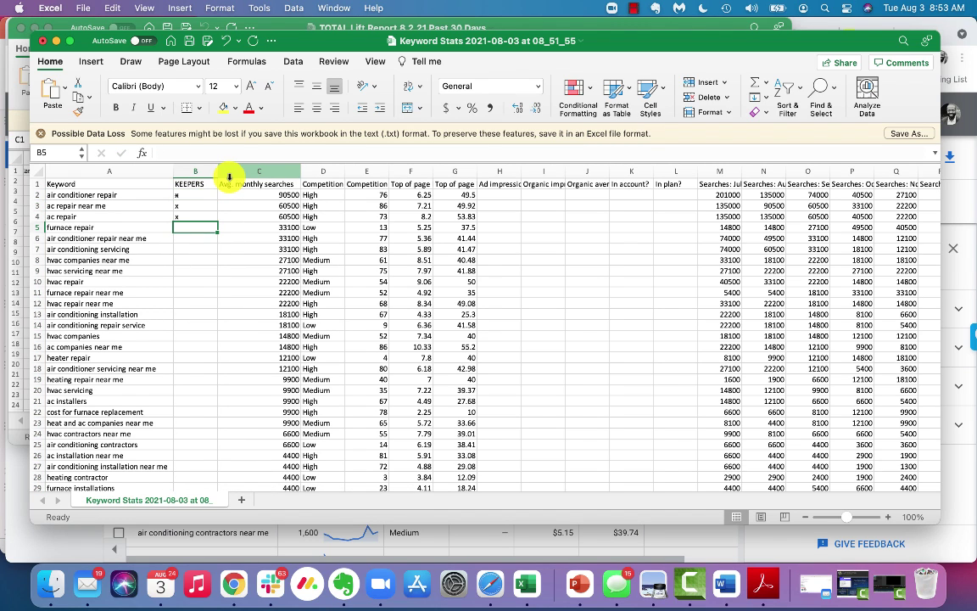
key(Return)
text(x)
key(Return)
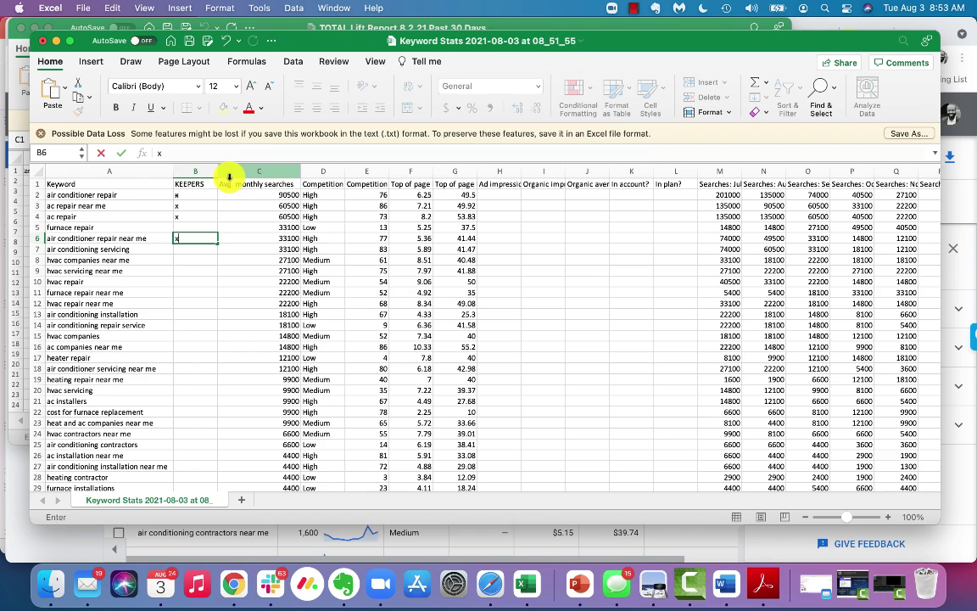
Step: Enter MAYBE in the KEEPERS cell for furnace repair
key(Up)
key(Up)
text(MAYBE)
key(Return)
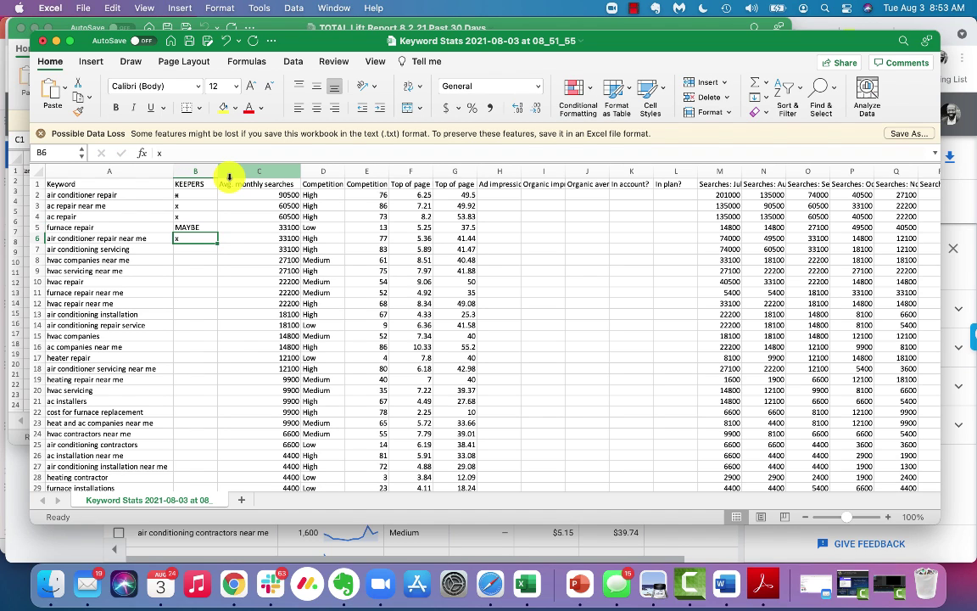
key(Return)
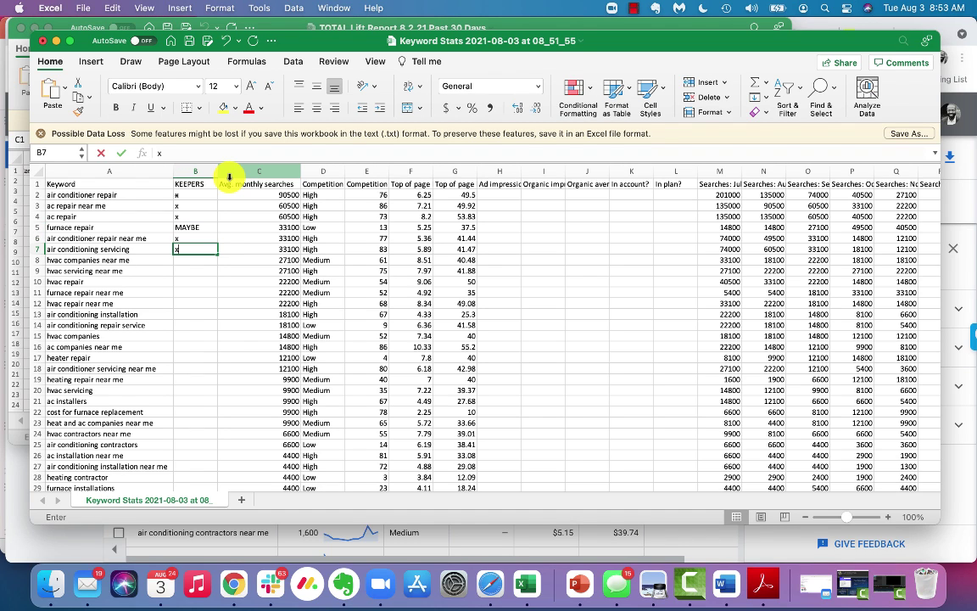
Step: Mark air conditioning servicing, hvac companies near me, hvac servicing near me and hvac repair with x in KEEPERS
text(x)
key(Return)
text(x)
key(Return)
text(x)
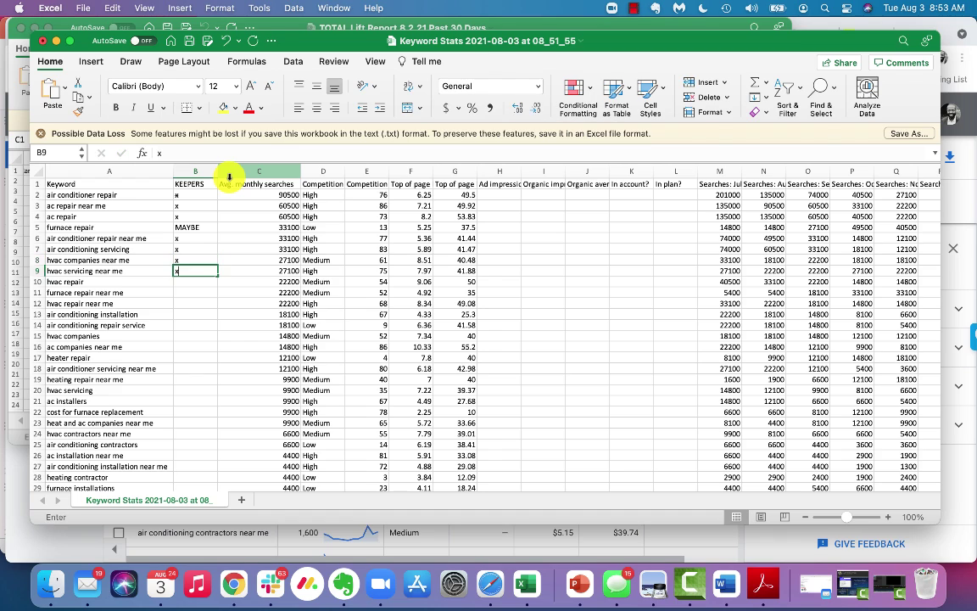
key(Return)
text(x)
key(Return)
Step: Enter MAYBE in KEEPERS for furnace repair near me and x for hvac repair near me, air conditioning installation and air conditioning repair service
text(MAYBE)
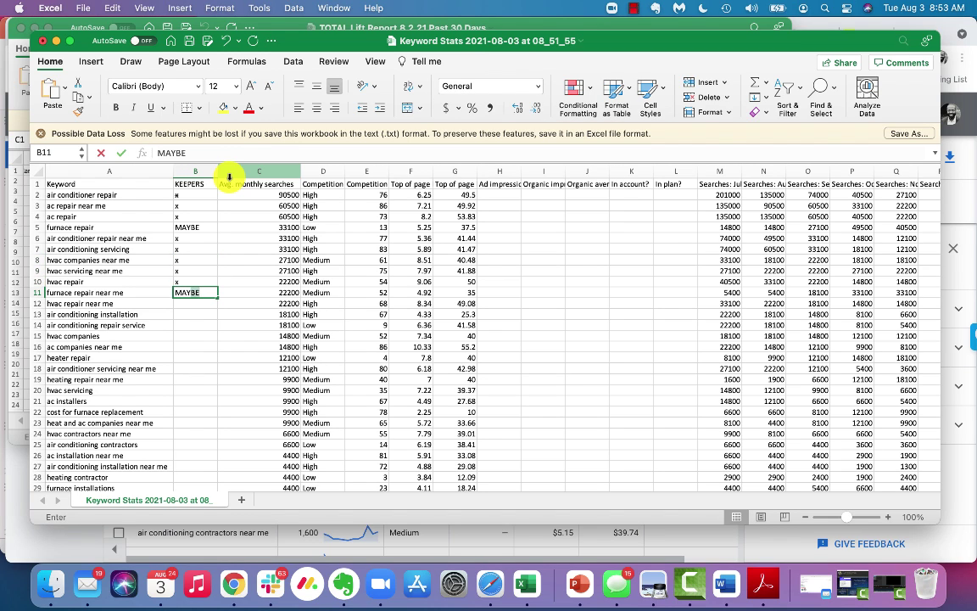
key(Return)
text(x)
key(Return)
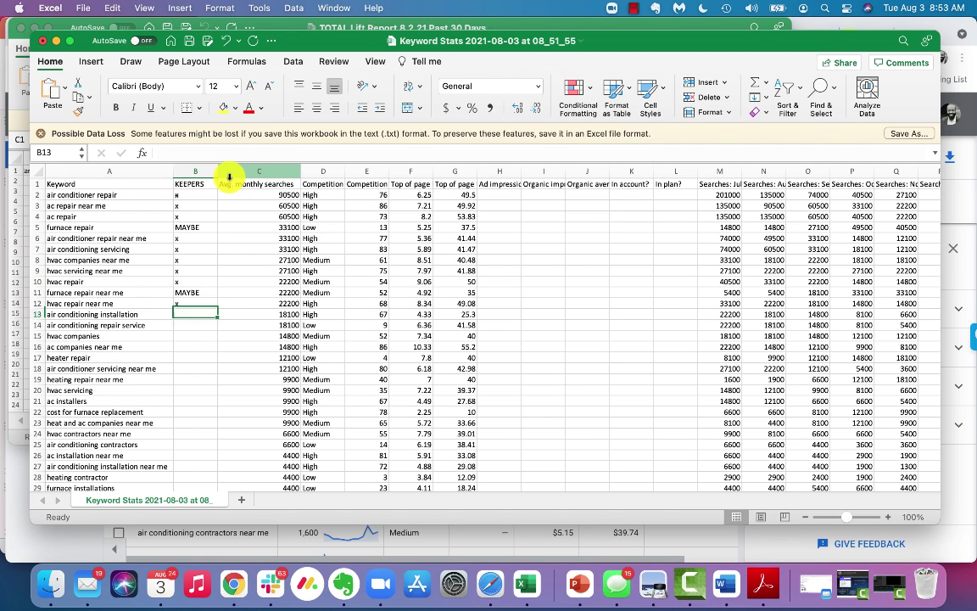
text(x)
key(Return)
text(x)
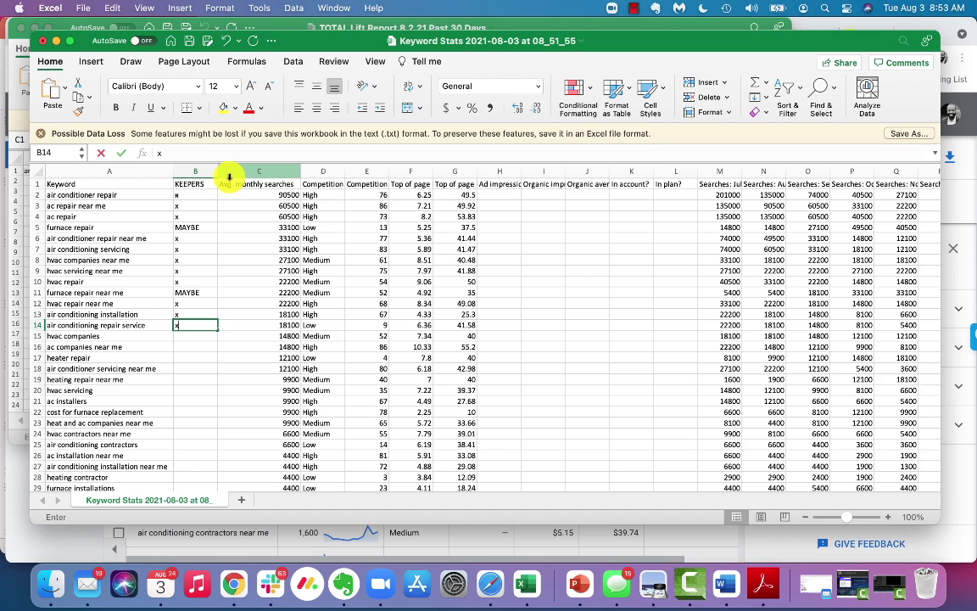
key(Return)
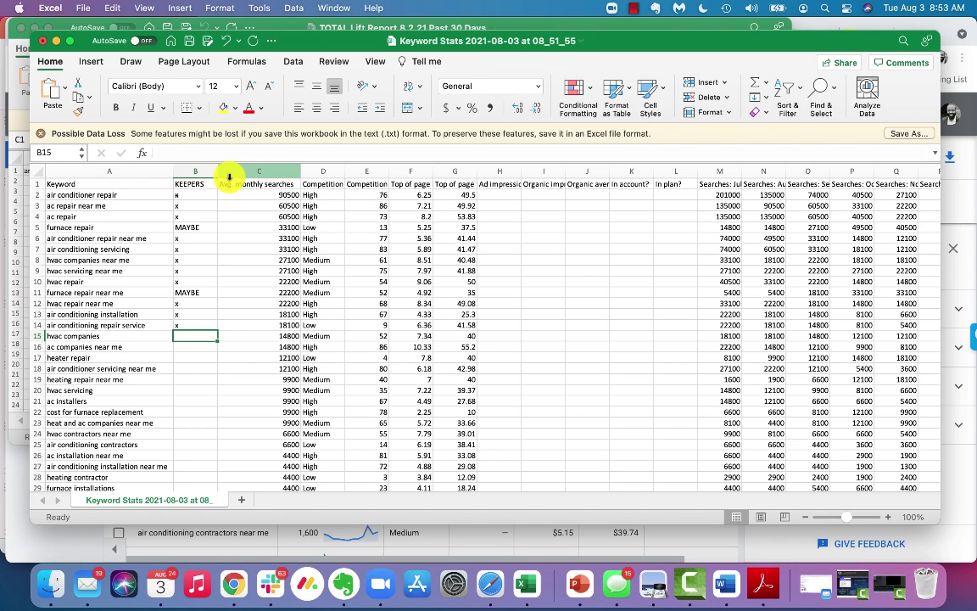
Step: Mark heater repair, ac companies near me and hvac companies with x in KEEPERS
key(Down)
key(Down)
text(x)
key(Up)
text(x)
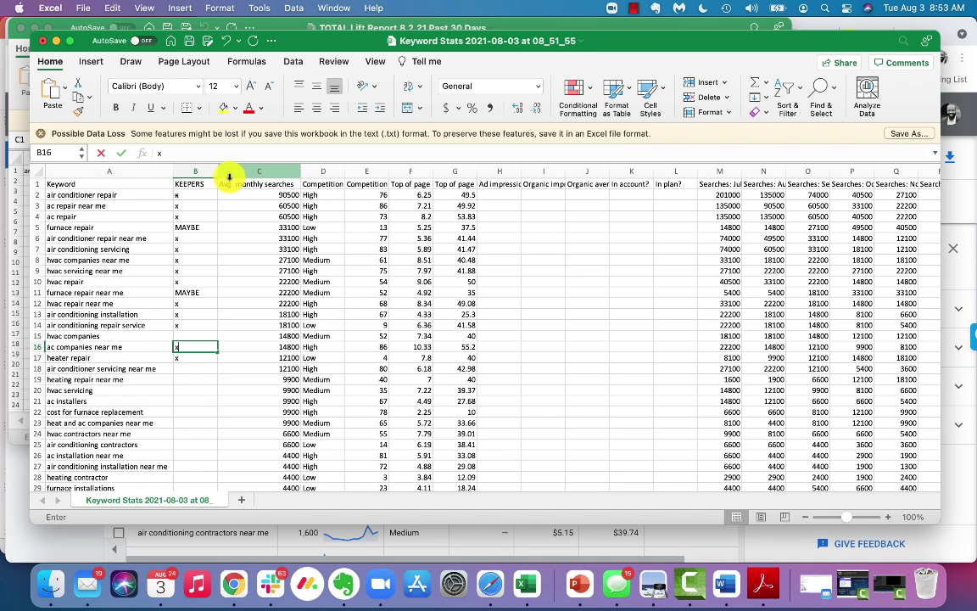
key(Up)
text(x)
key(Down)
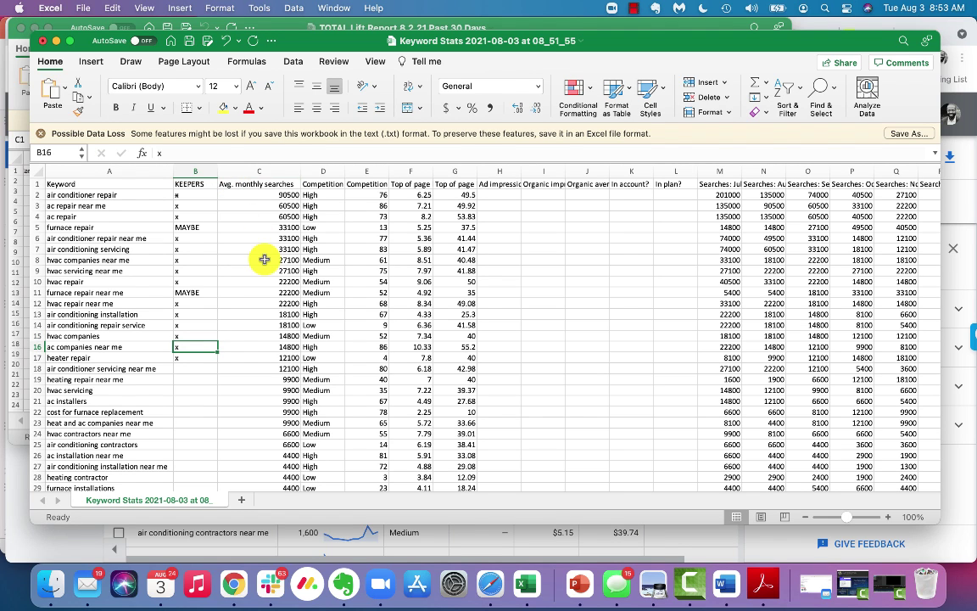
Step: Hide columns H through AD, from Ad impression share to the concept column containing Non-Brands
scroll(258, 339, down, 20)
scroll(253, 358, down, 4)
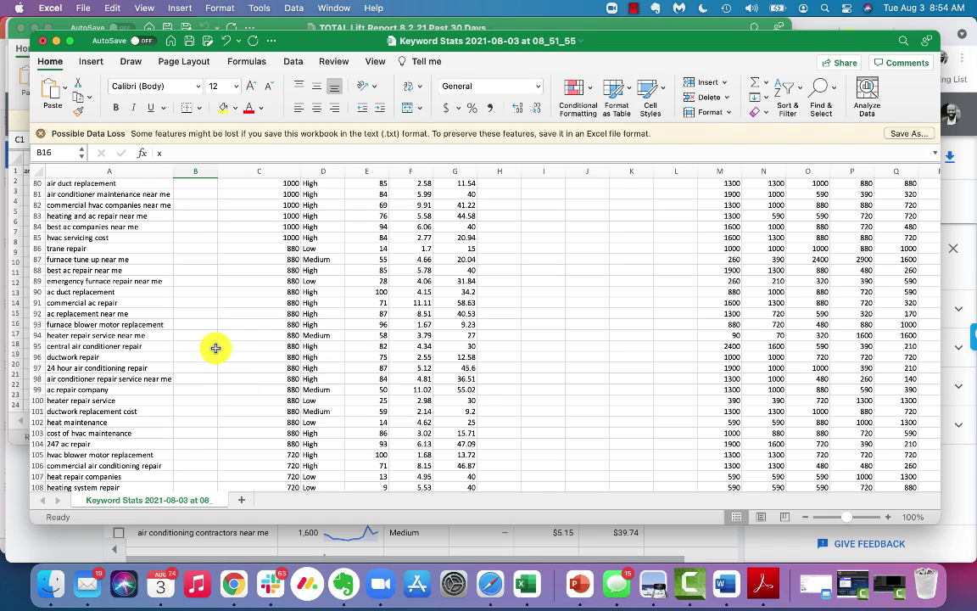
scroll(216, 348, up, 20)
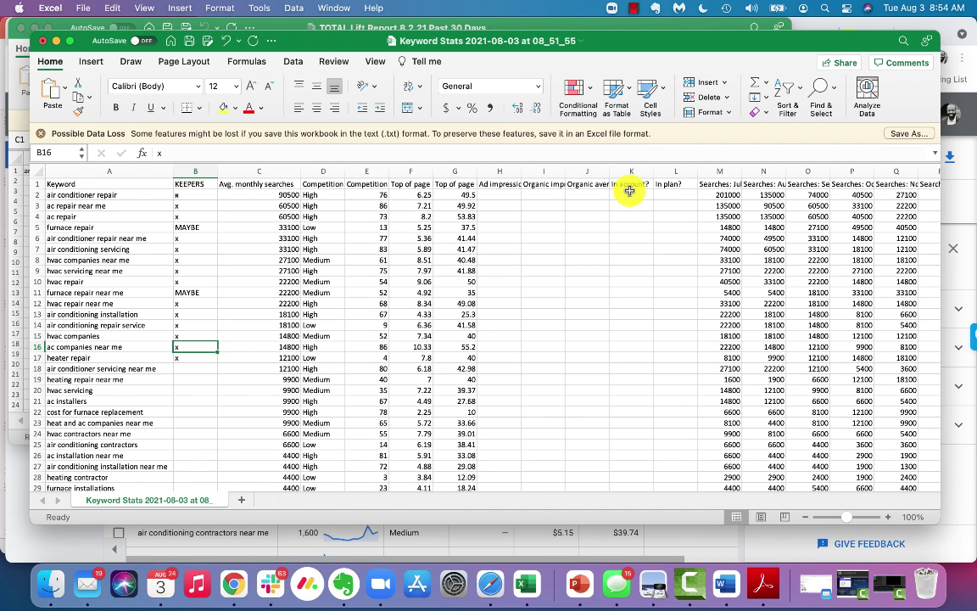
drag(497, 170, 727, 174)
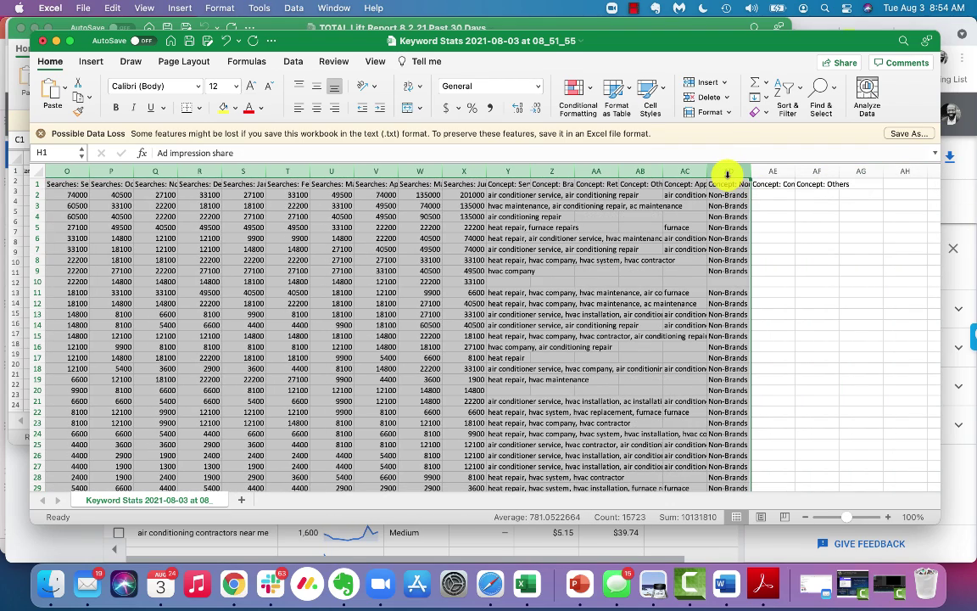
right_click(727, 174)
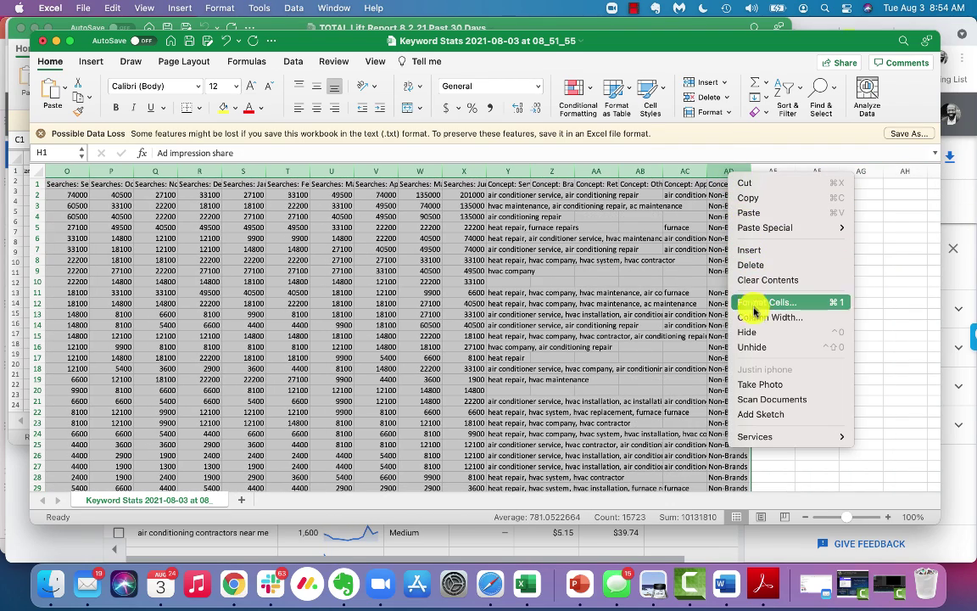
click(751, 332)
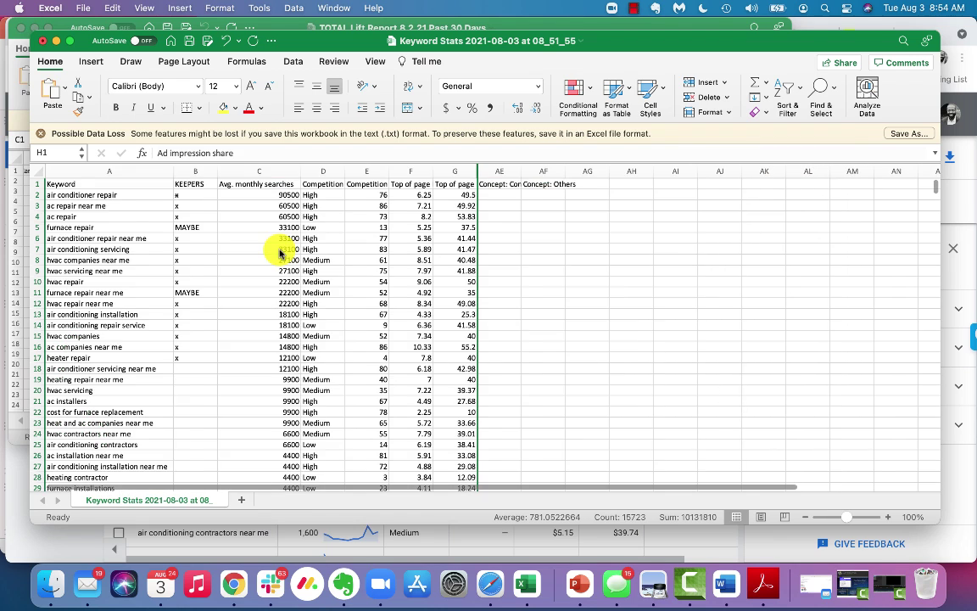
click(378, 195)
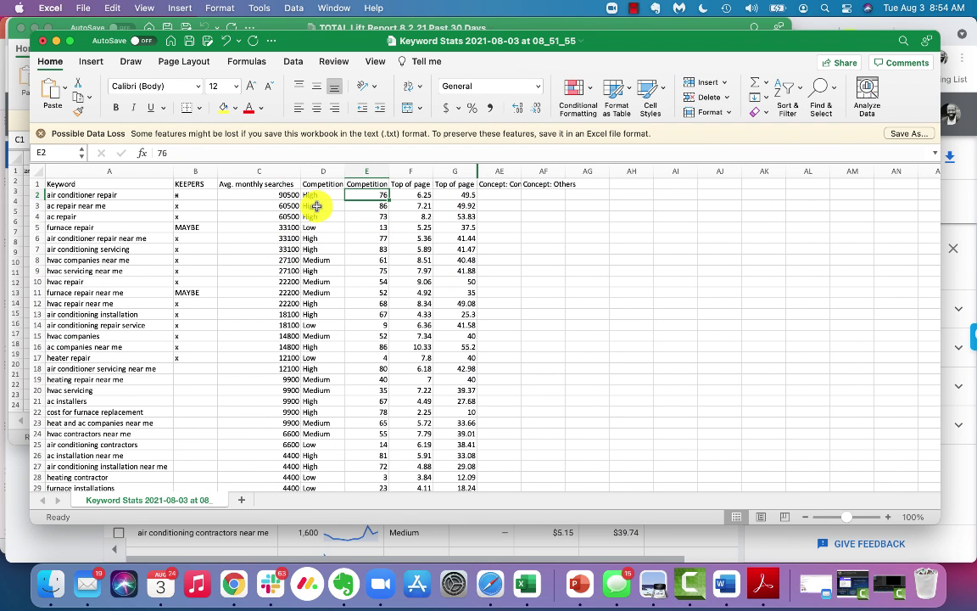
Step: Highlight the KEEPERS column in yellow from its header down to row 27
click(185, 185)
key(Left)
key(Right)
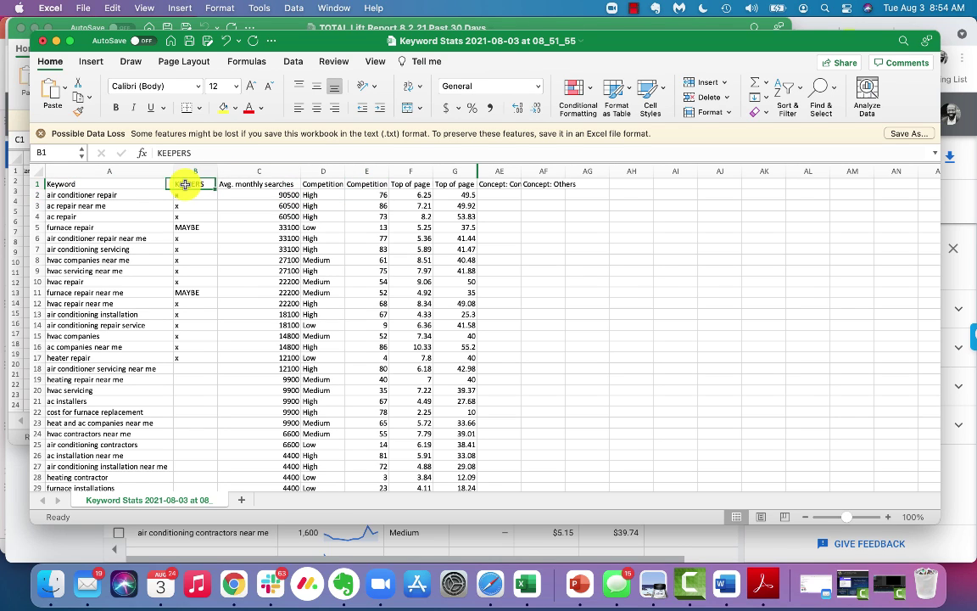
click(170, 444)
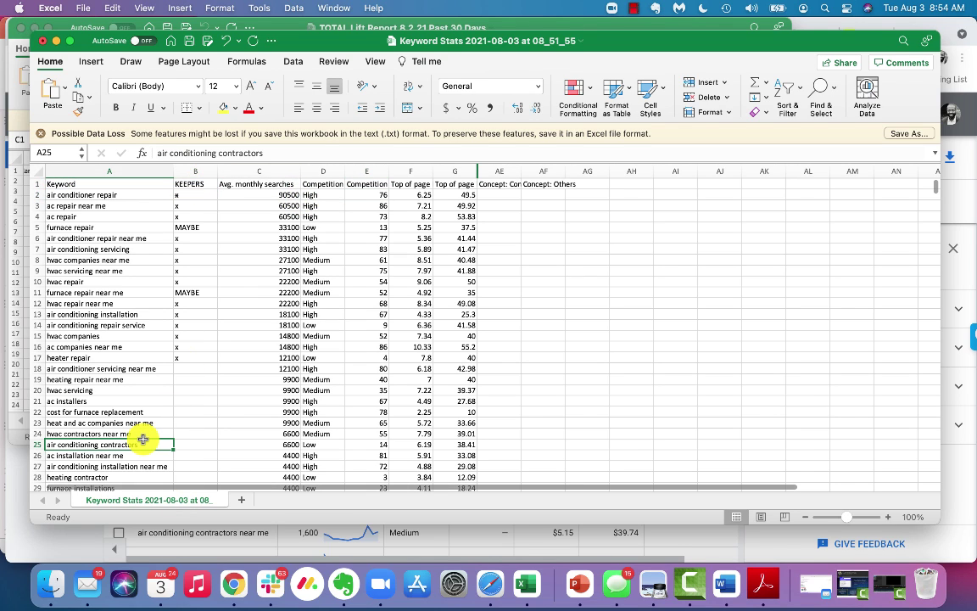
click(191, 468)
key(super+shift+Up)
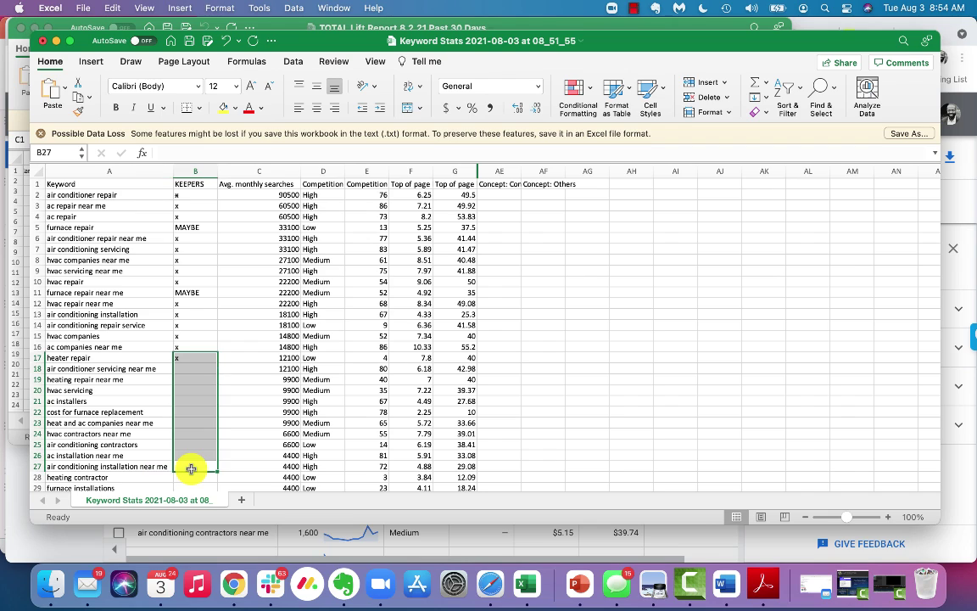
key(super+shift+Up)
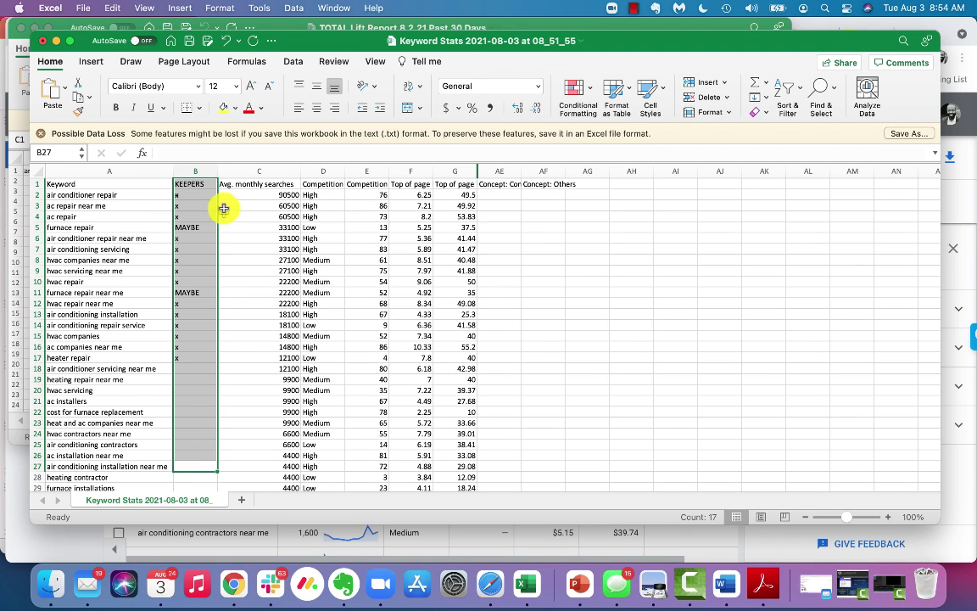
click(224, 109)
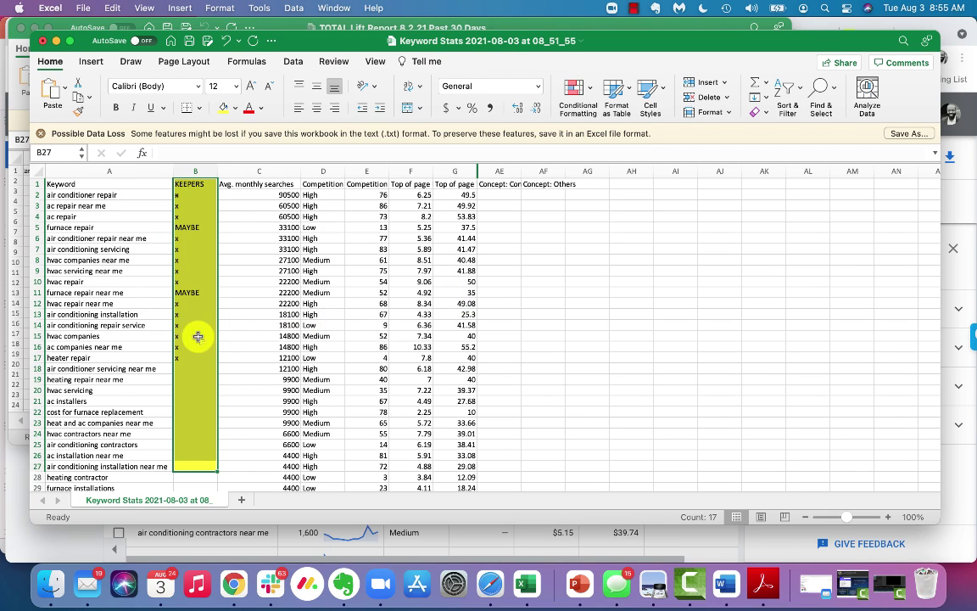
Step: Switch to Keyword Planner in Chrome, replace the hvac repair keyword with orthodontists near me and get the results
click(233, 584)
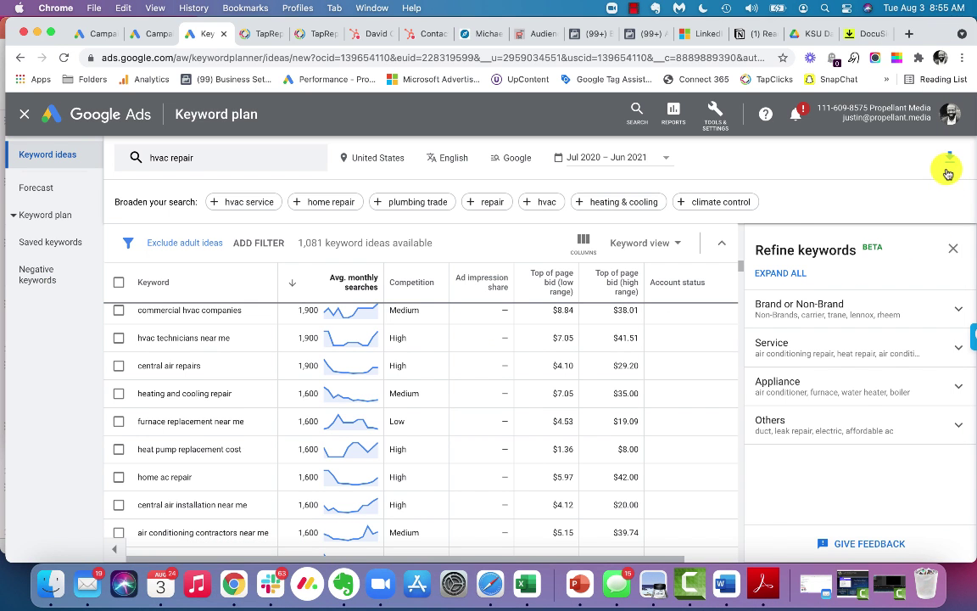
click(178, 159)
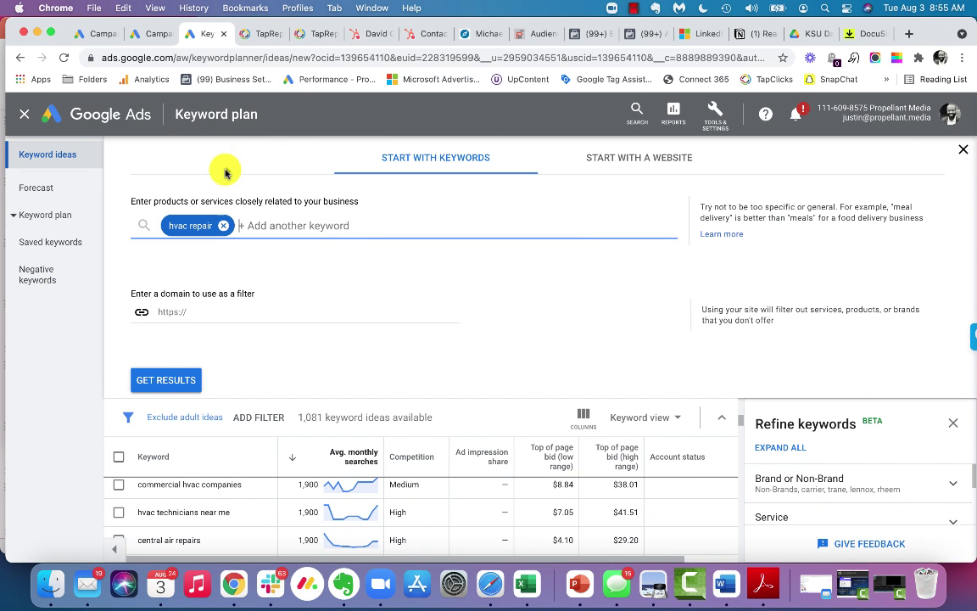
click(225, 226)
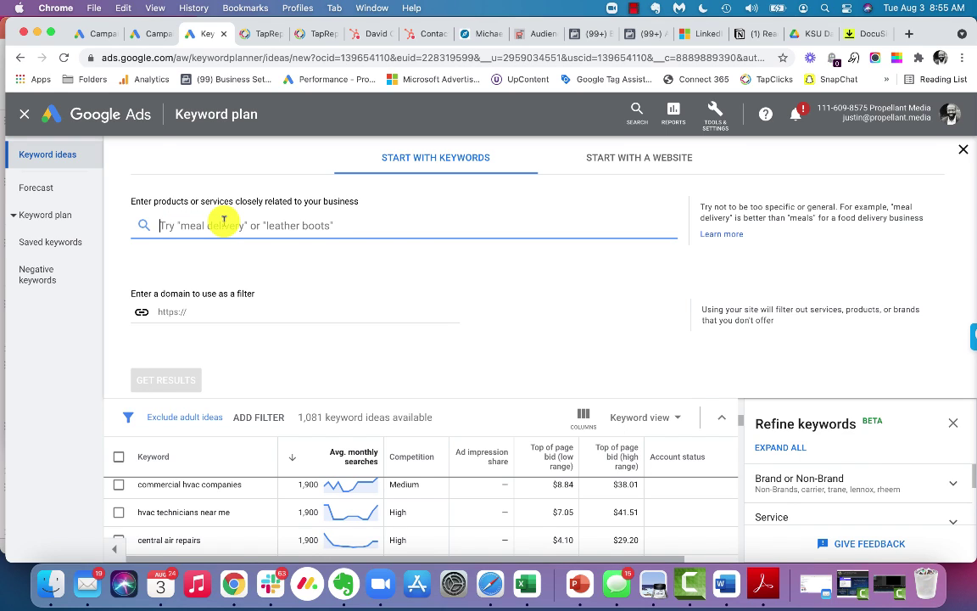
text(orthodontist)
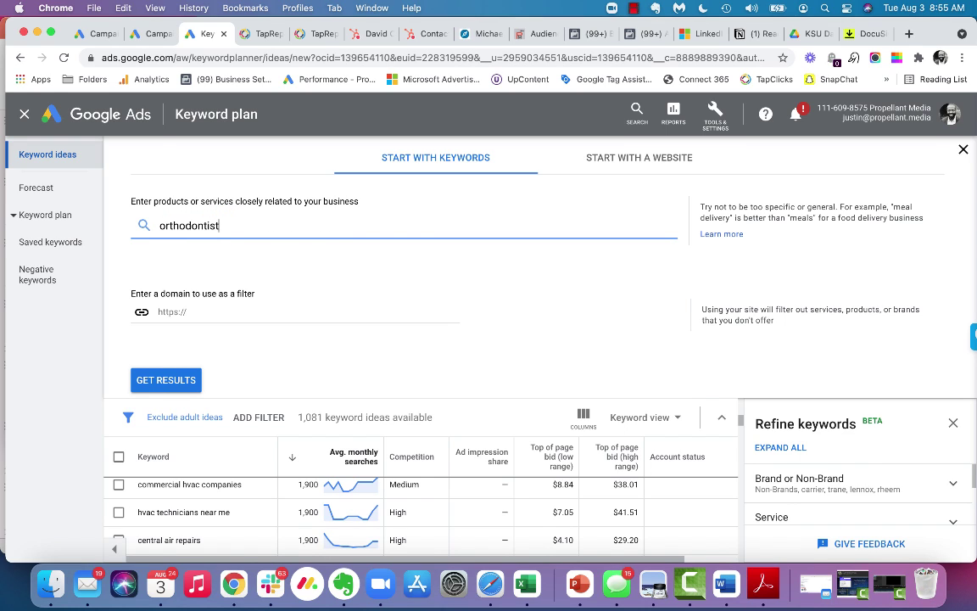
text(s near me)
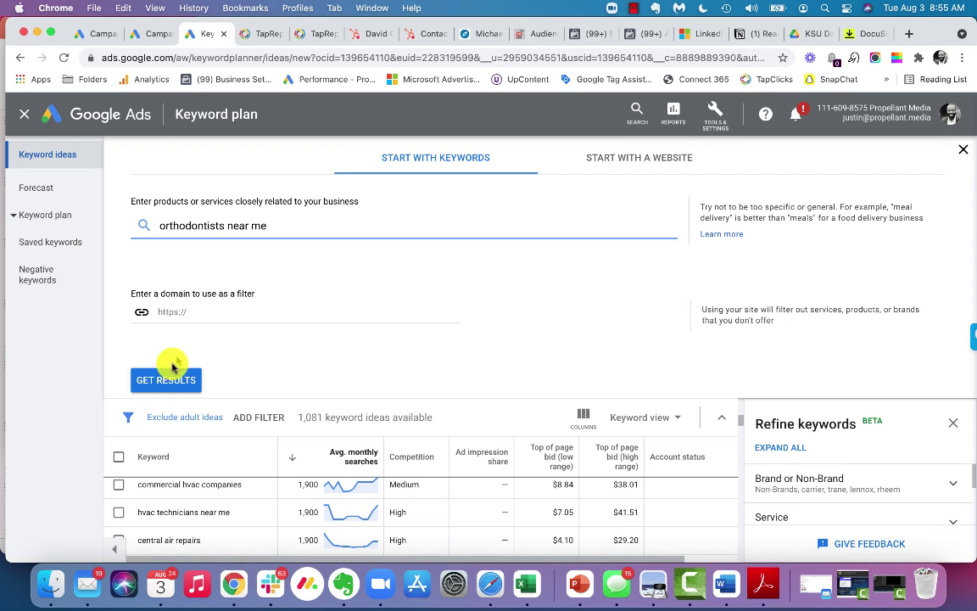
click(162, 375)
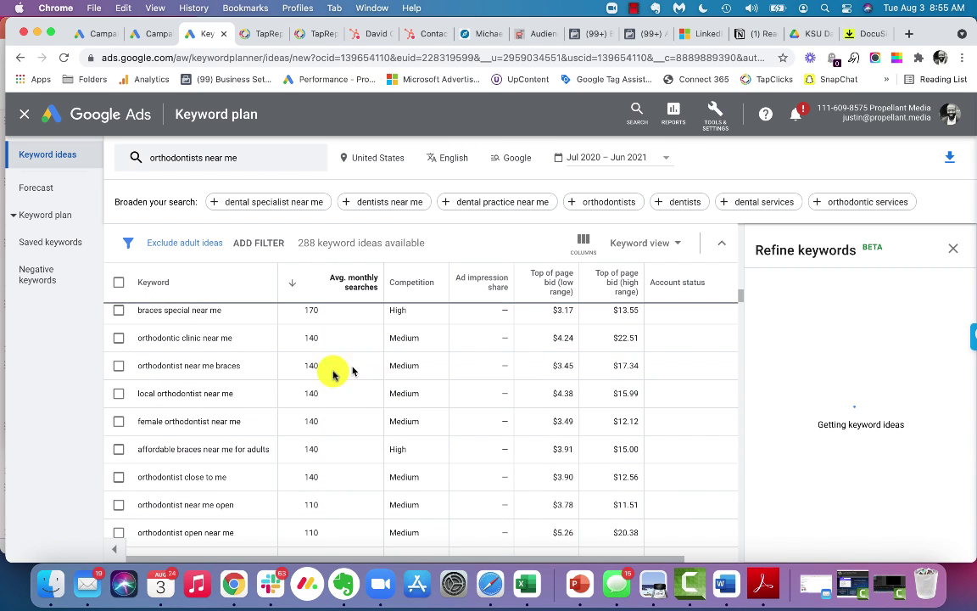
Step: Examine the keyword ideas for orthodontists near me along with their average monthly searches and bid ranges
scroll(316, 375, up, 5)
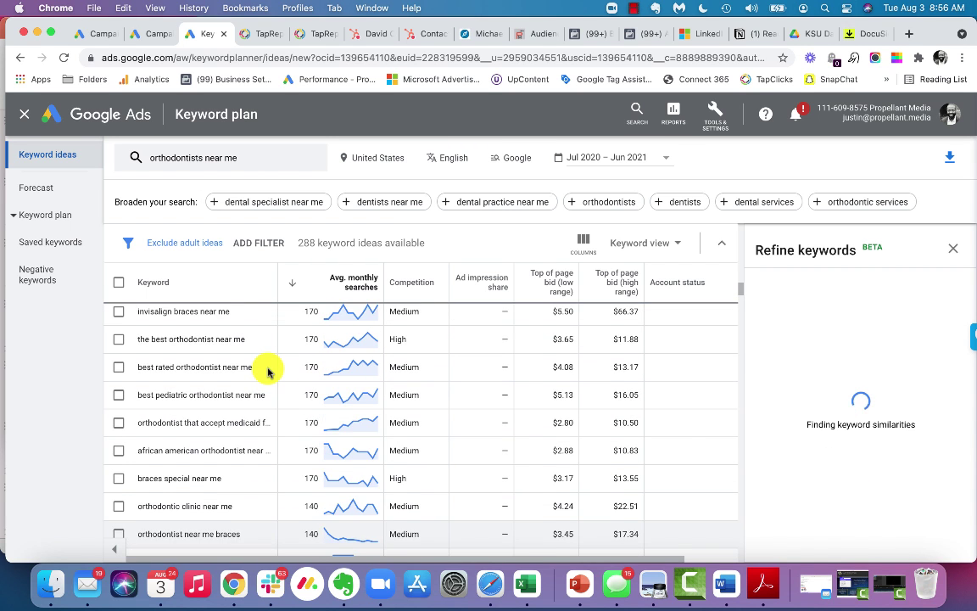
scroll(267, 371, up, 10)
scroll(411, 255, down, 2)
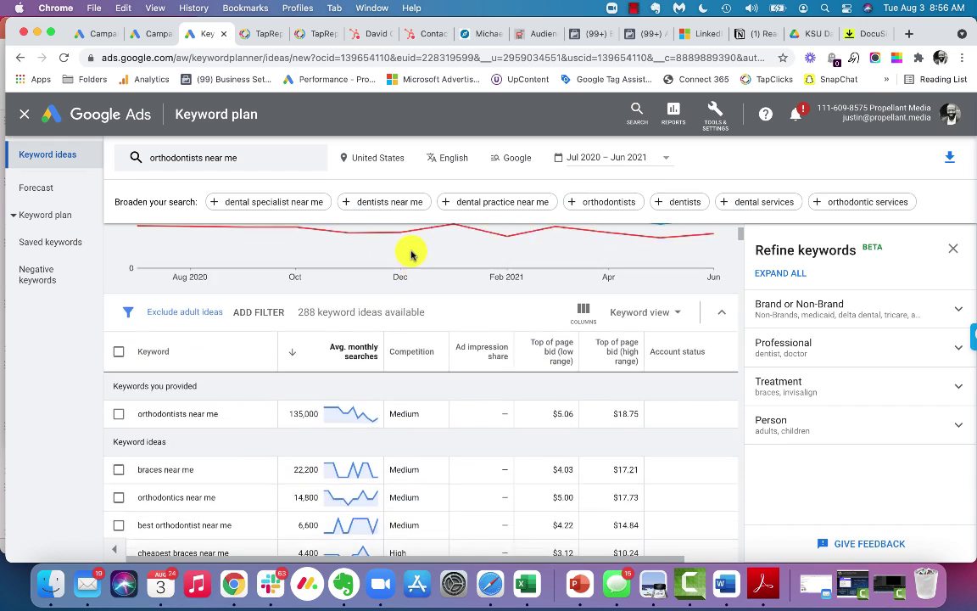
scroll(399, 267, down, 1)
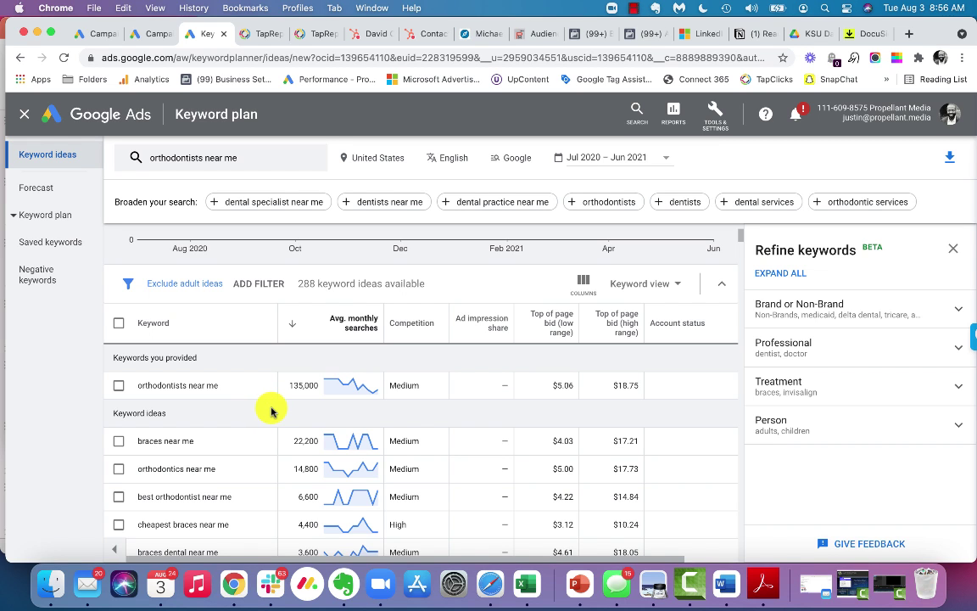
scroll(278, 413, down, 2)
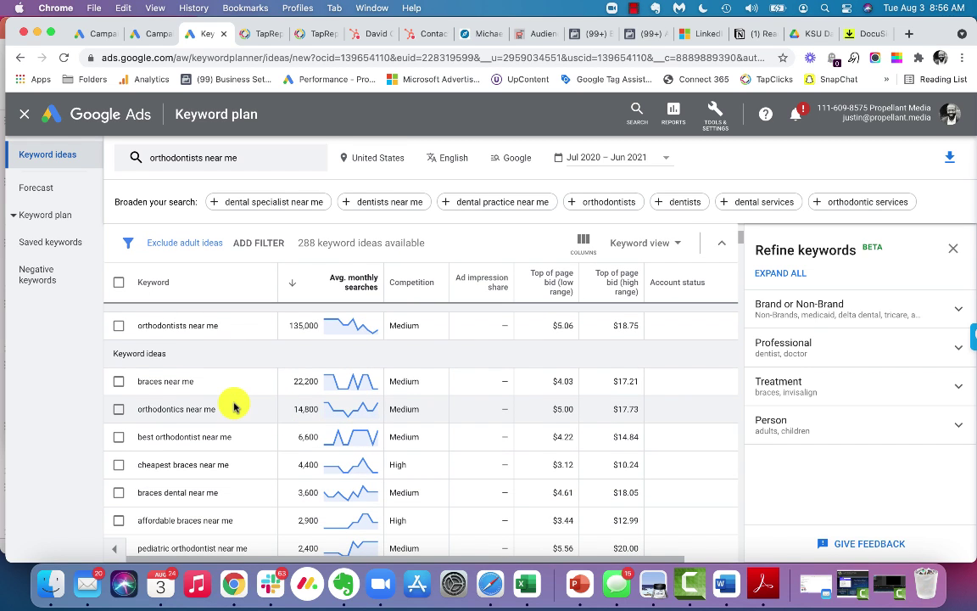
scroll(234, 408, down, 3)
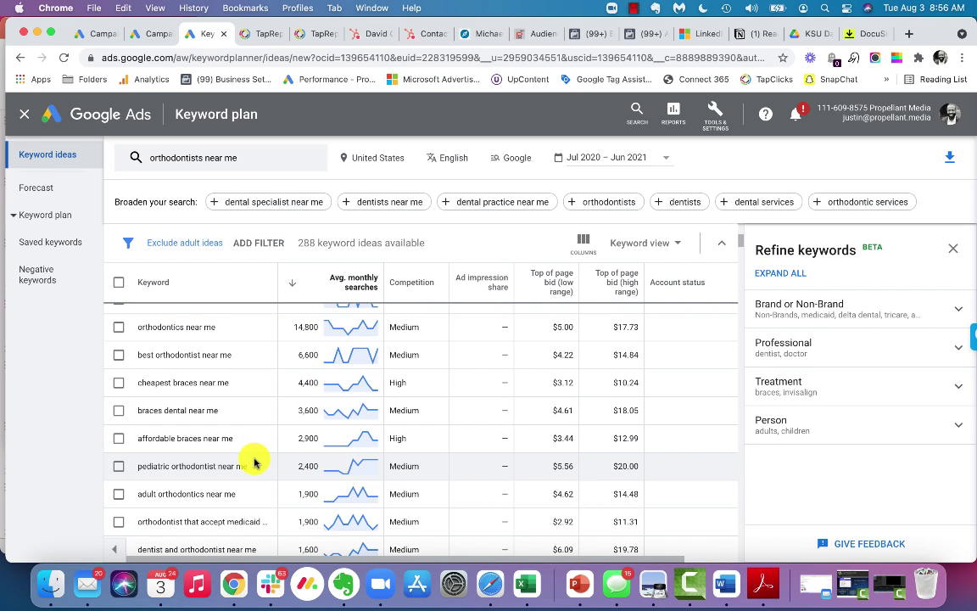
scroll(270, 416, down, 5)
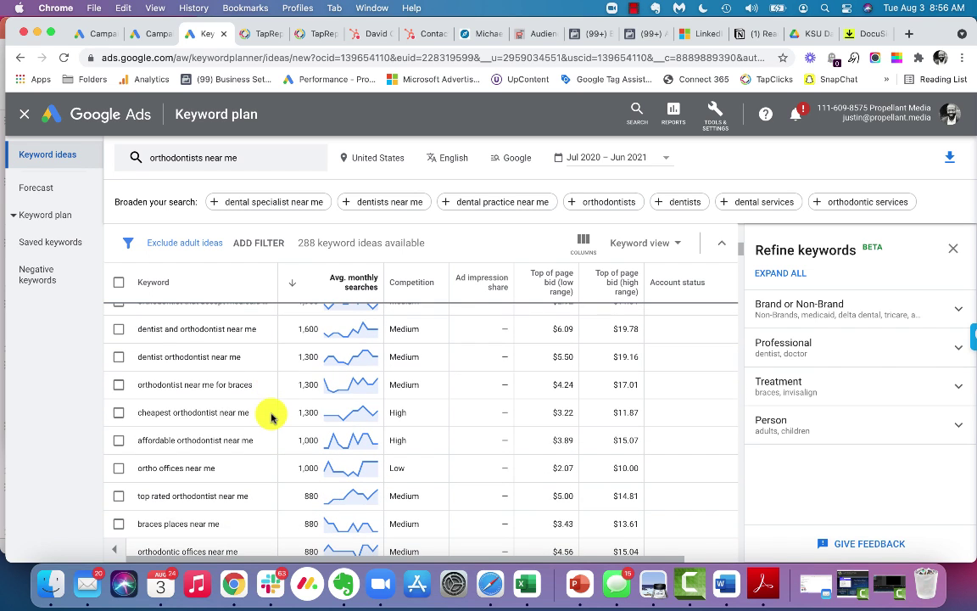
scroll(277, 390, up, 10)
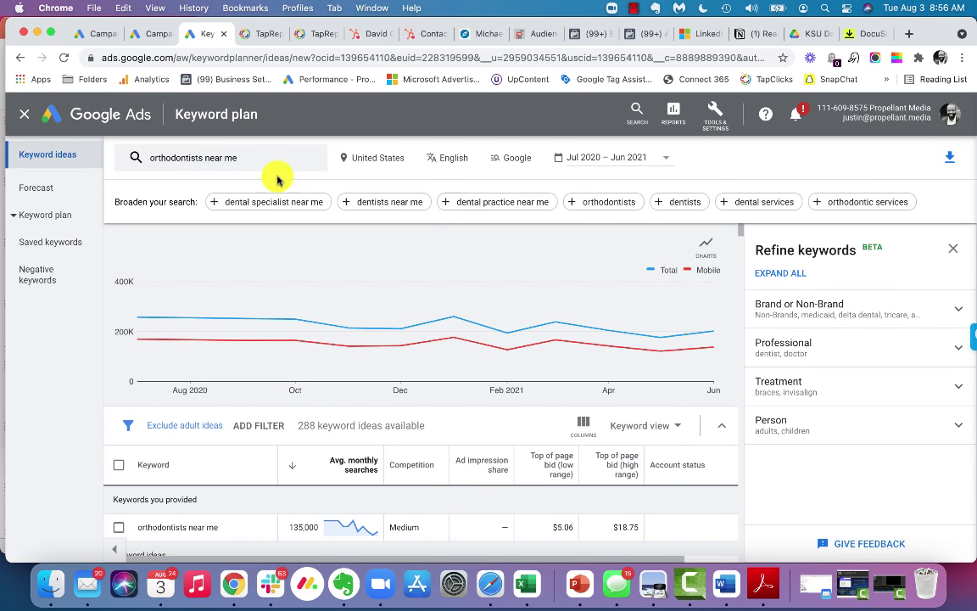
Step: Remove the orthodontists near me keyword from the search and enter lawyers near me
click(253, 159)
click(266, 224)
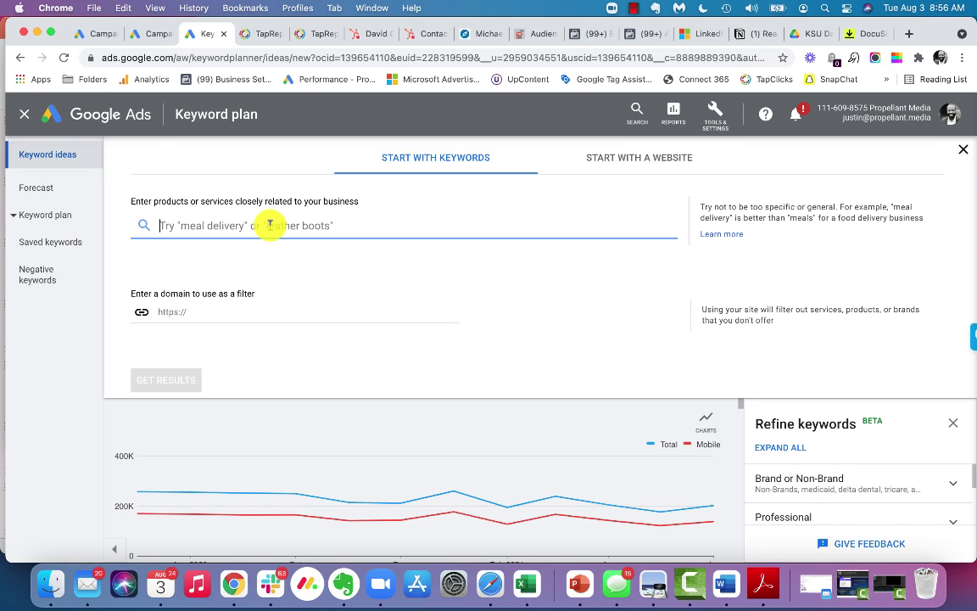
text(lawyer)
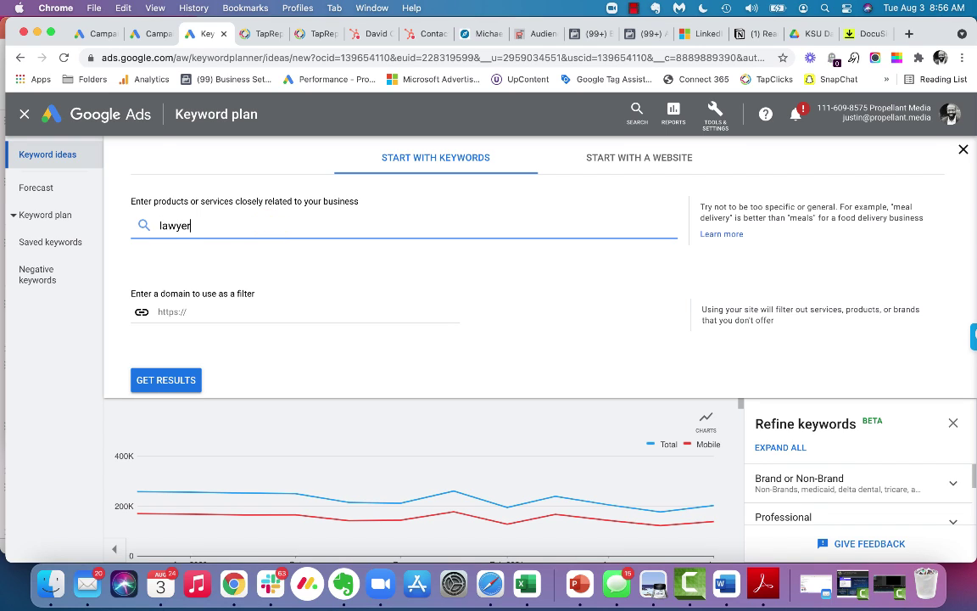
text(s near me)
Step: Try to get keyword ideas for personal injury lawyers near me in place of lawyers near me
drag(245, 225, 136, 222)
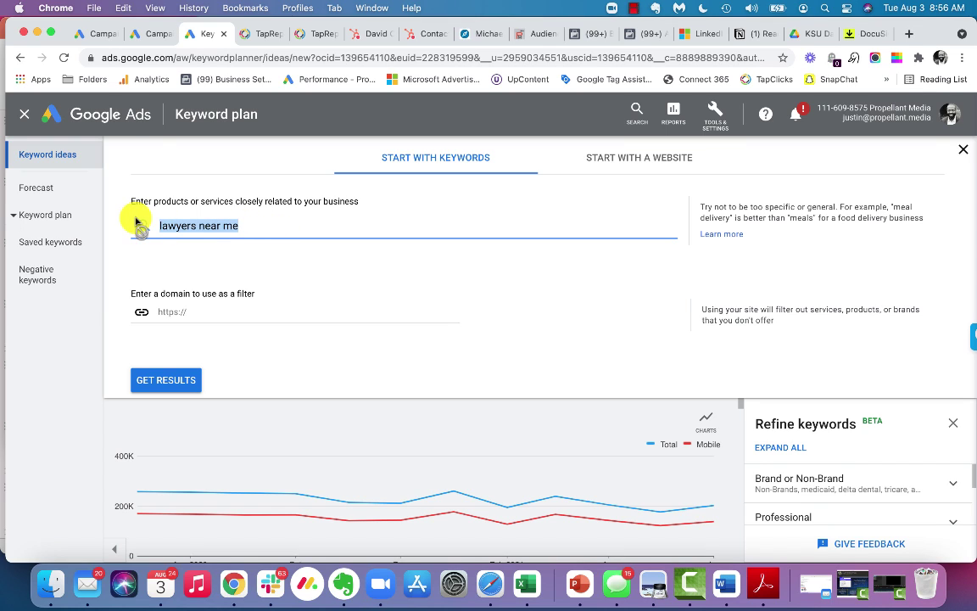
text(personal inu)
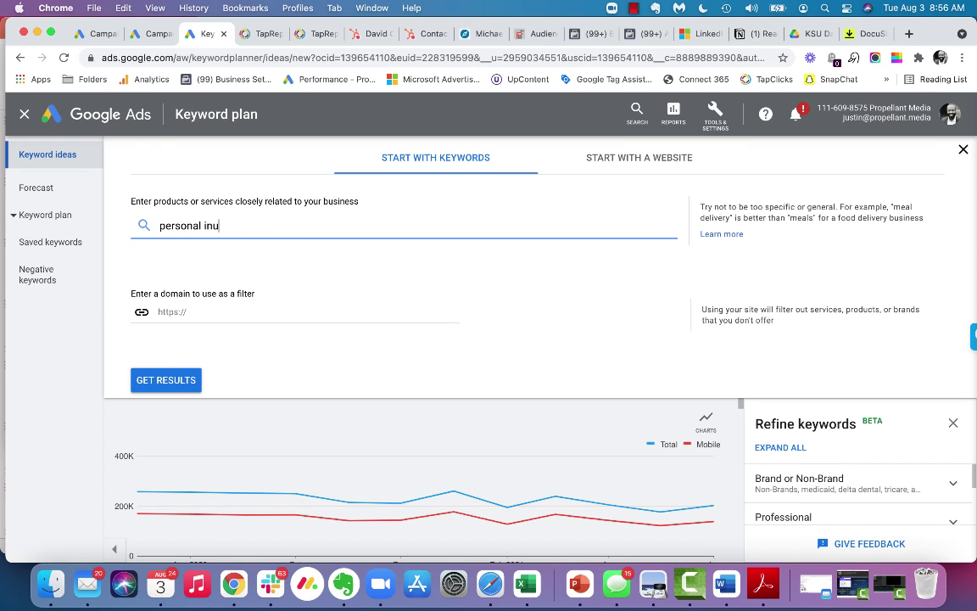
key(BackSpace)
text(jury lawyers near me)
click(152, 378)
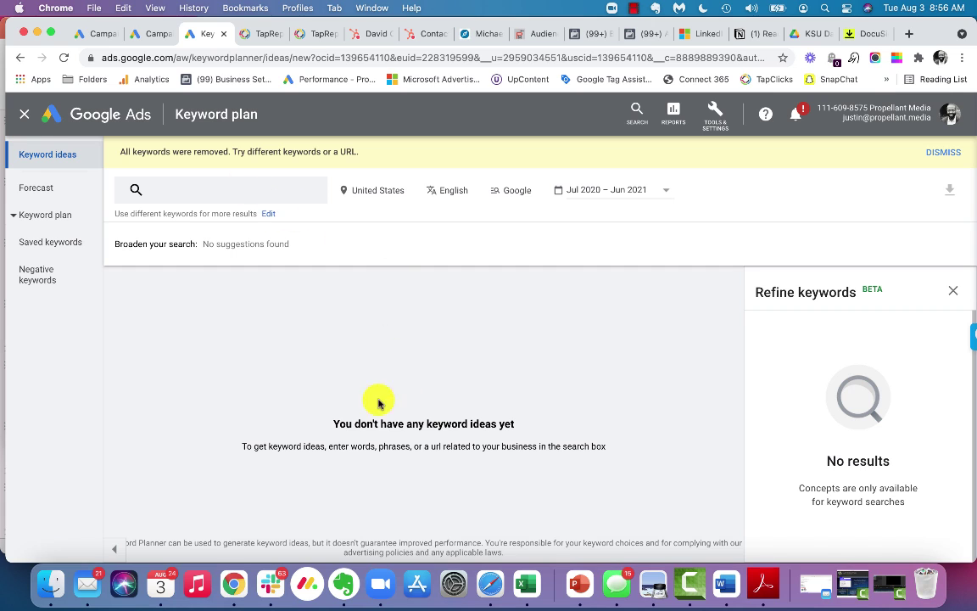
Step: Search keyword ideas for personal injury attorney and review their average monthly searches and bid ranges
click(218, 191)
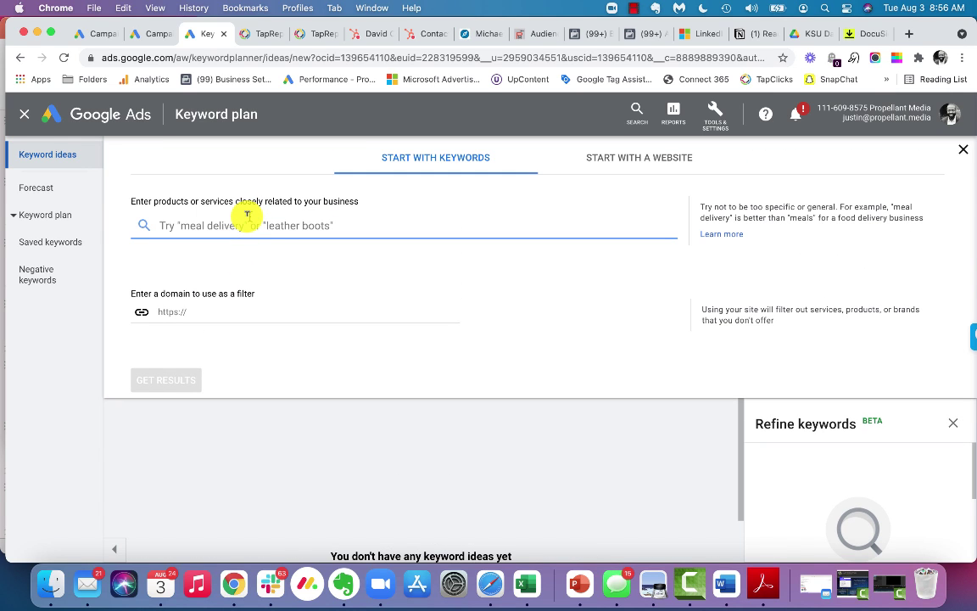
text(personal)
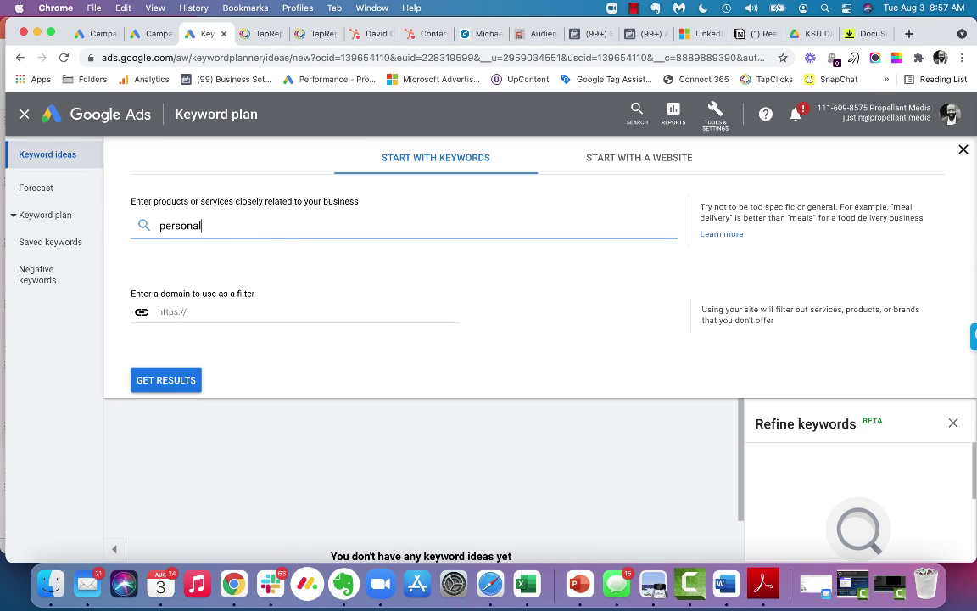
text( injury attorney)
key(Return)
key(Return)
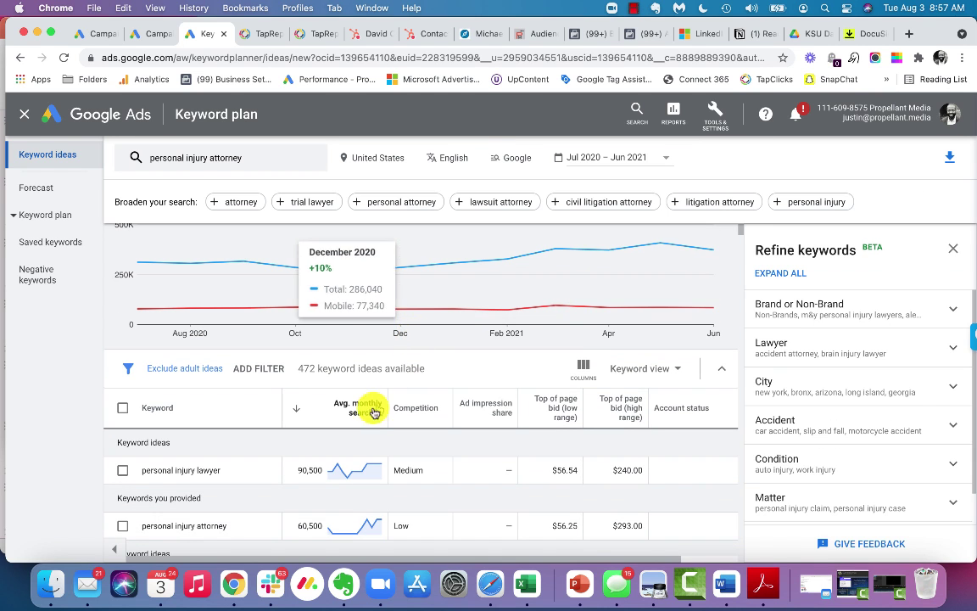
scroll(294, 464, down, 10)
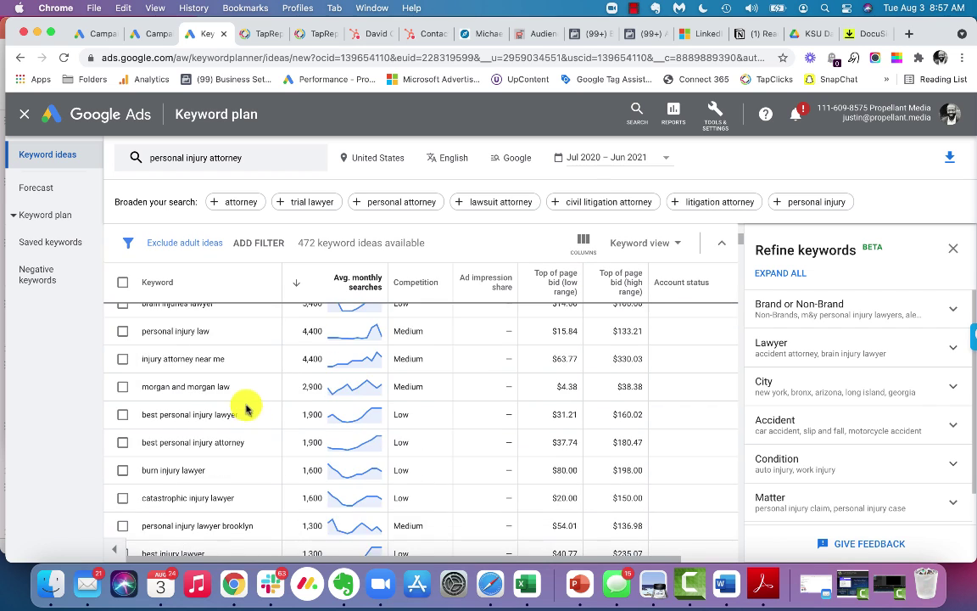
scroll(246, 410, down, 5)
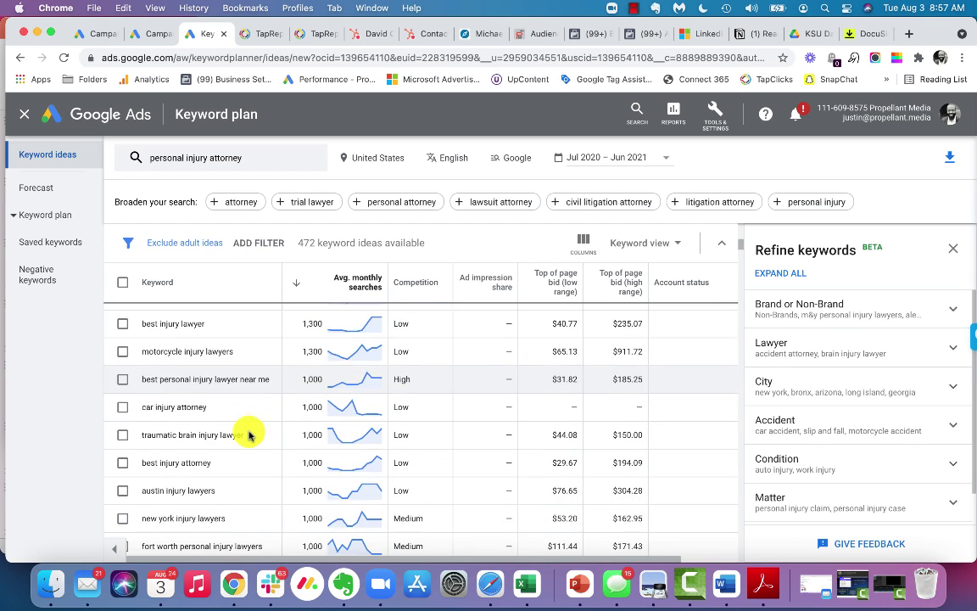
scroll(249, 434, down, 6)
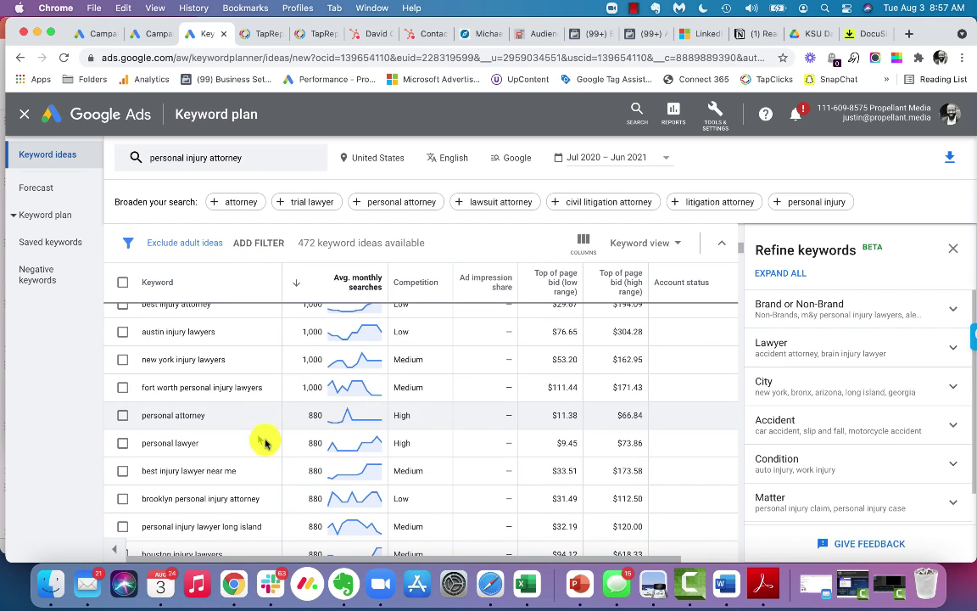
scroll(265, 442, down, 3)
scroll(322, 405, up, 15)
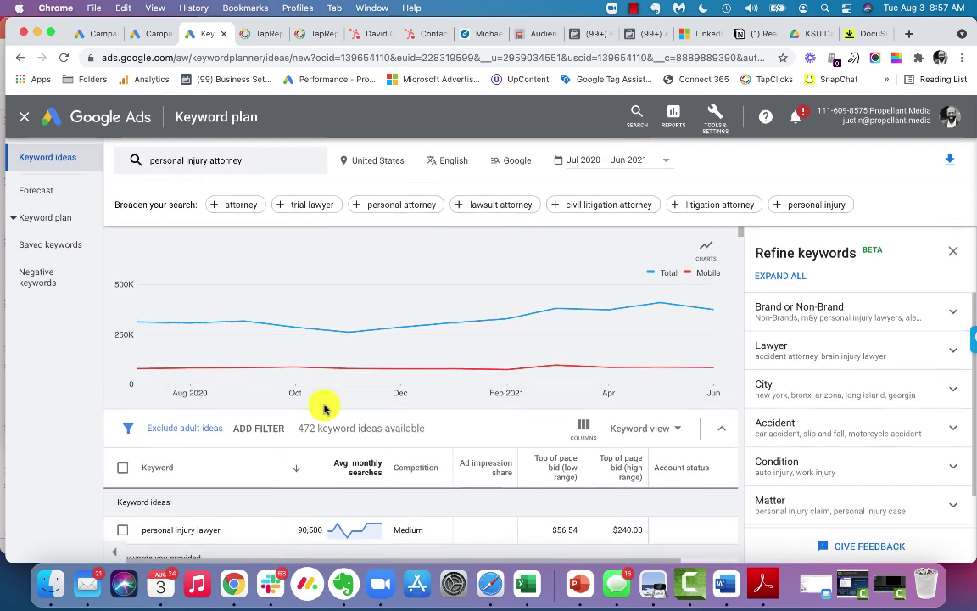
Step: Replace personal injury attorney with pest control near me, get the results and review the keyword ideas by monthly searches
click(218, 159)
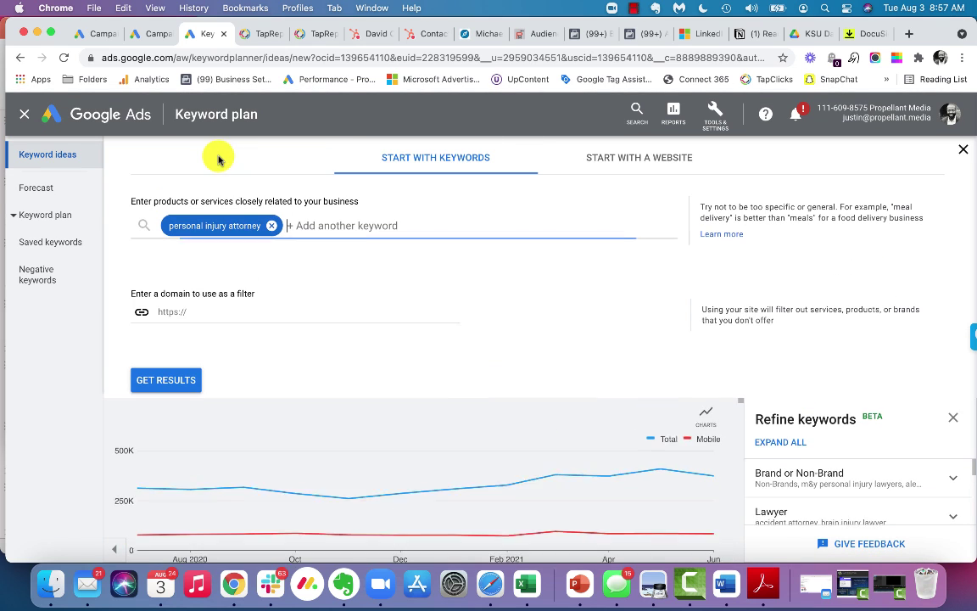
click(271, 224)
text(pest)
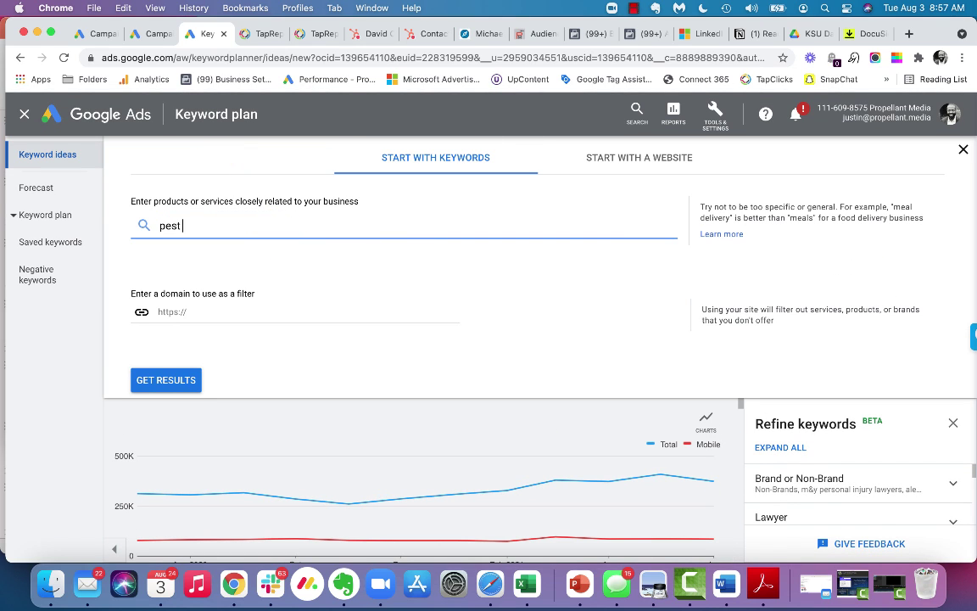
text( control near me)
key(Return)
key(Return)
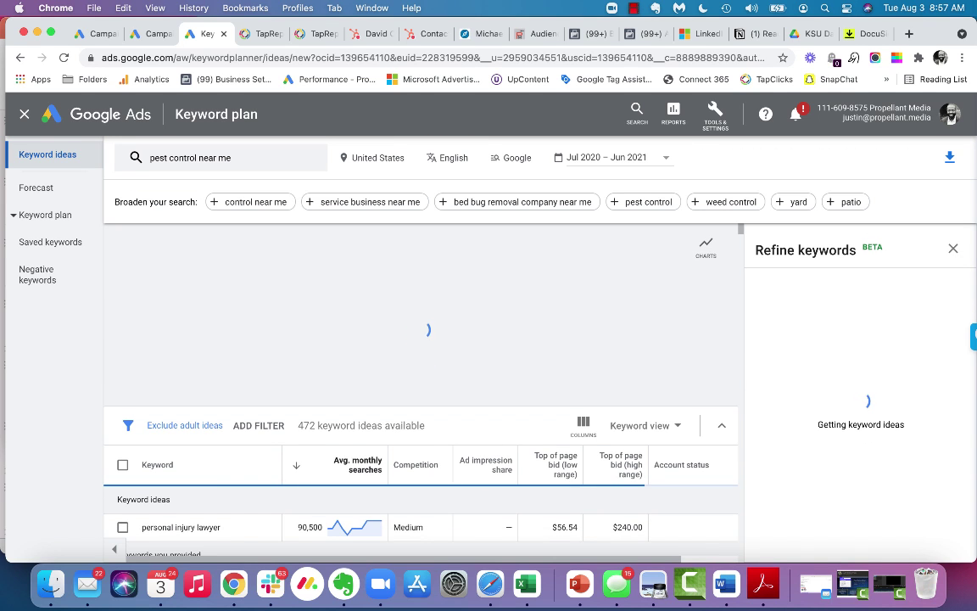
scroll(320, 390, down, 3)
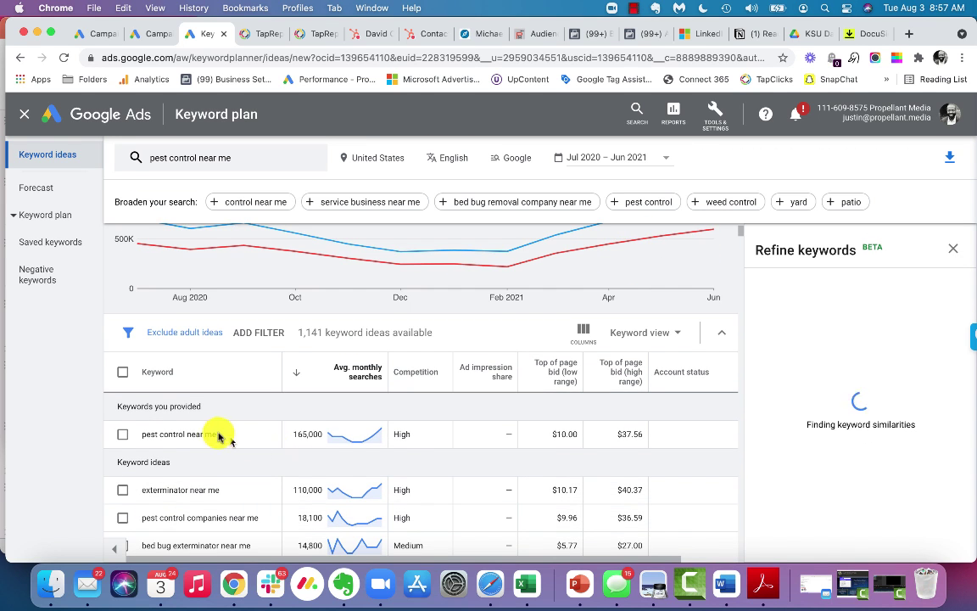
scroll(246, 449, down, 2)
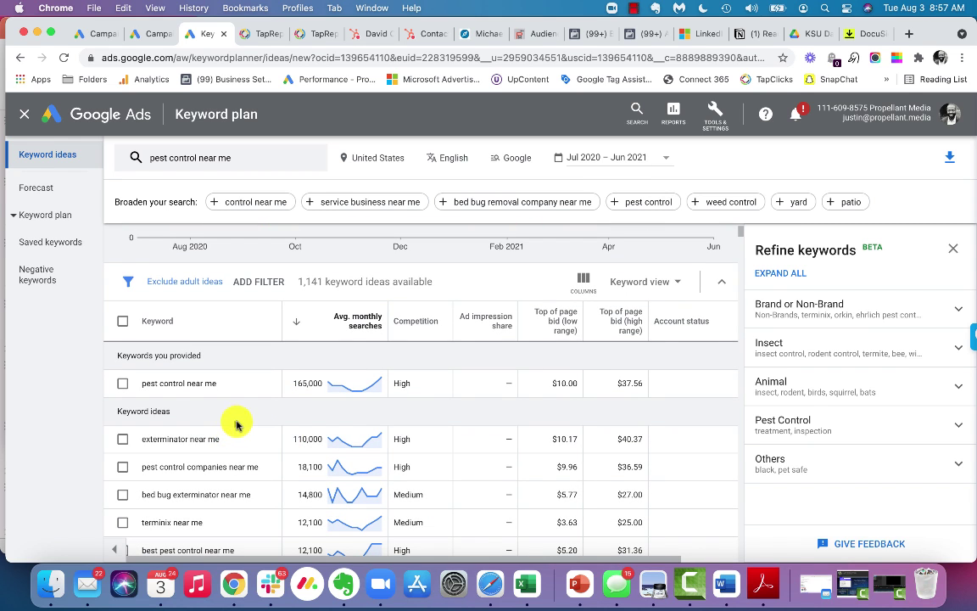
scroll(273, 406, down, 1)
scroll(274, 405, down, 3)
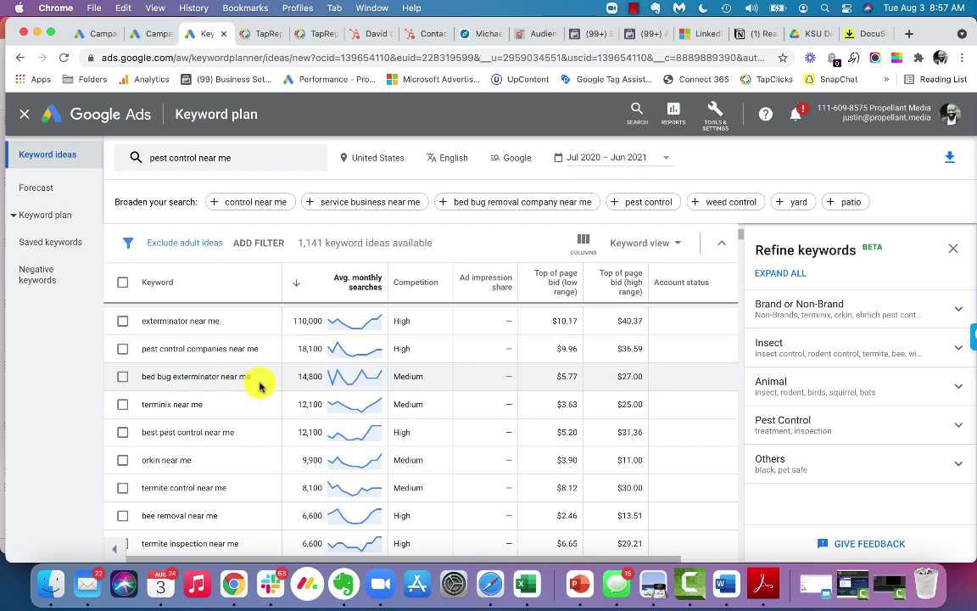
scroll(251, 407, down, 2)
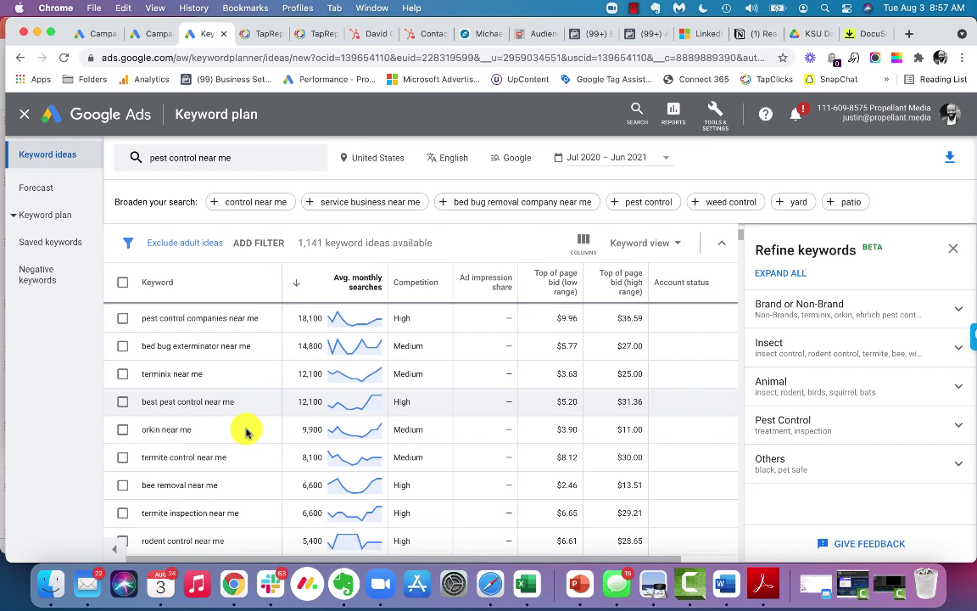
scroll(250, 405, down, 3)
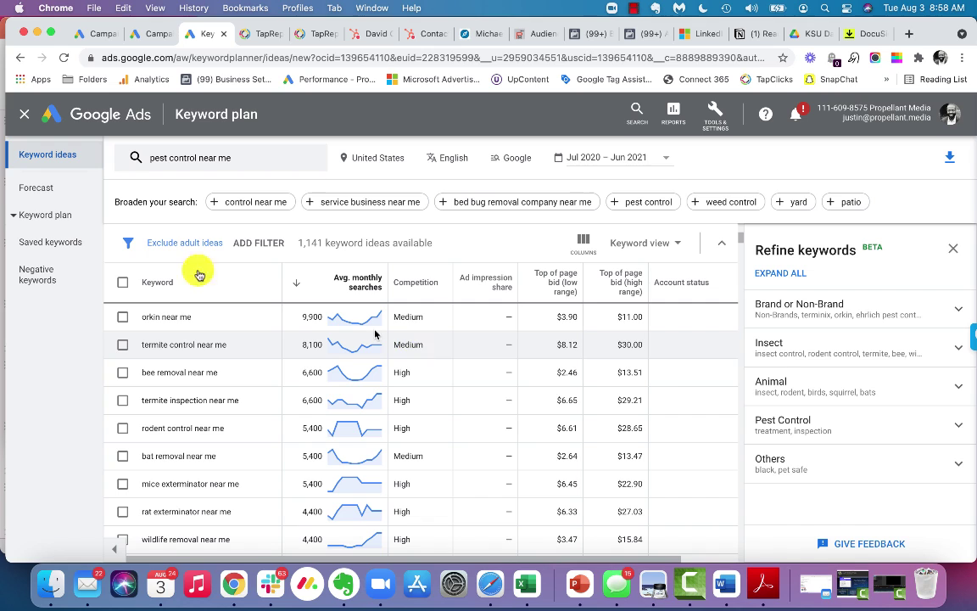
Step: View the plan's Forecast page and its form for adding keywords without saving any, and return to Keyword ideas
click(39, 187)
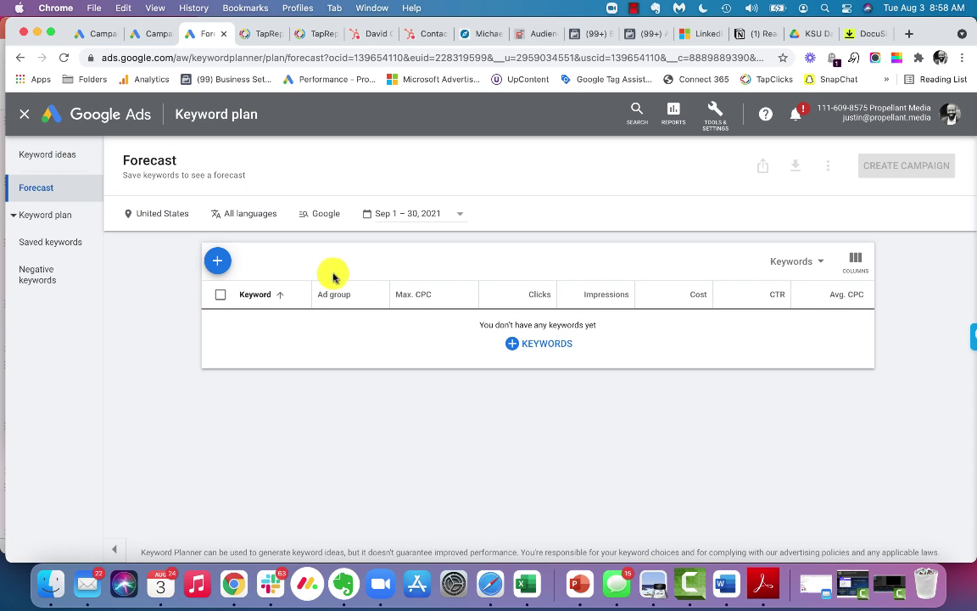
click(218, 264)
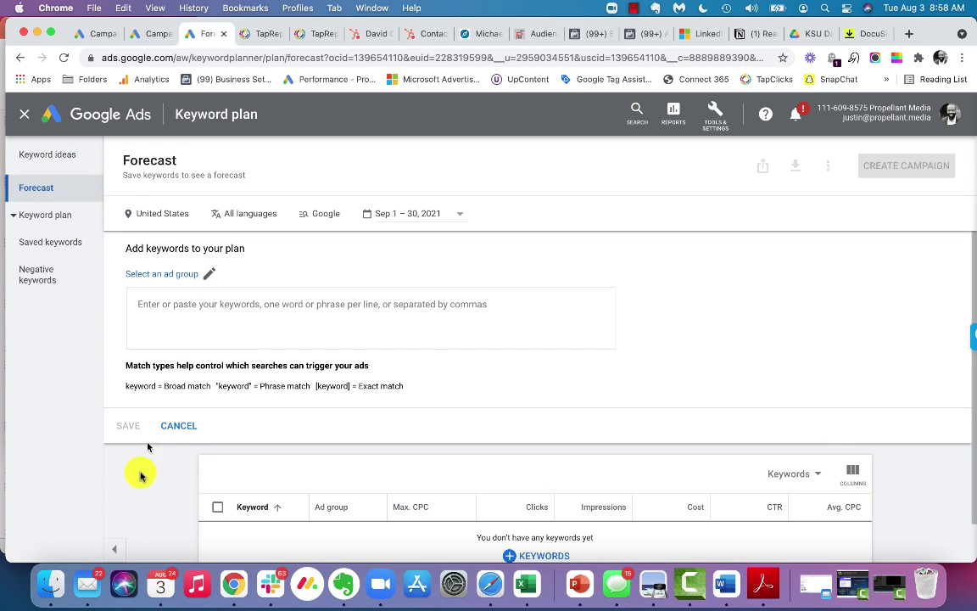
click(168, 426)
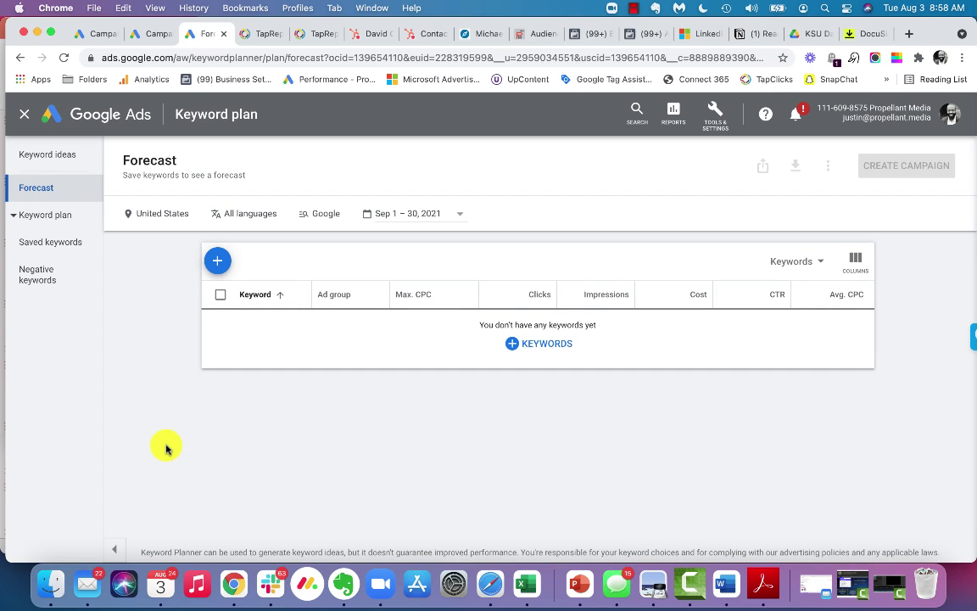
click(58, 160)
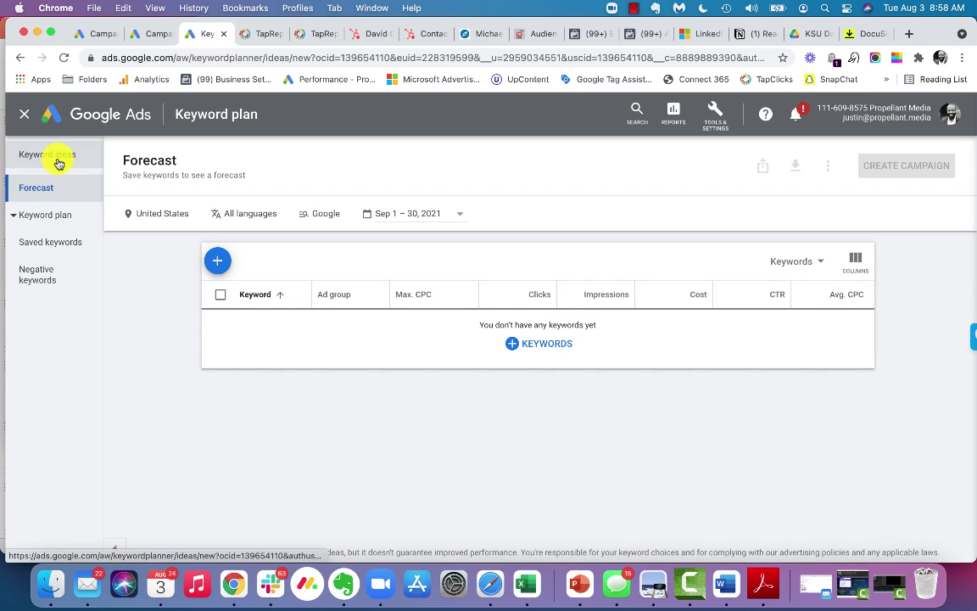